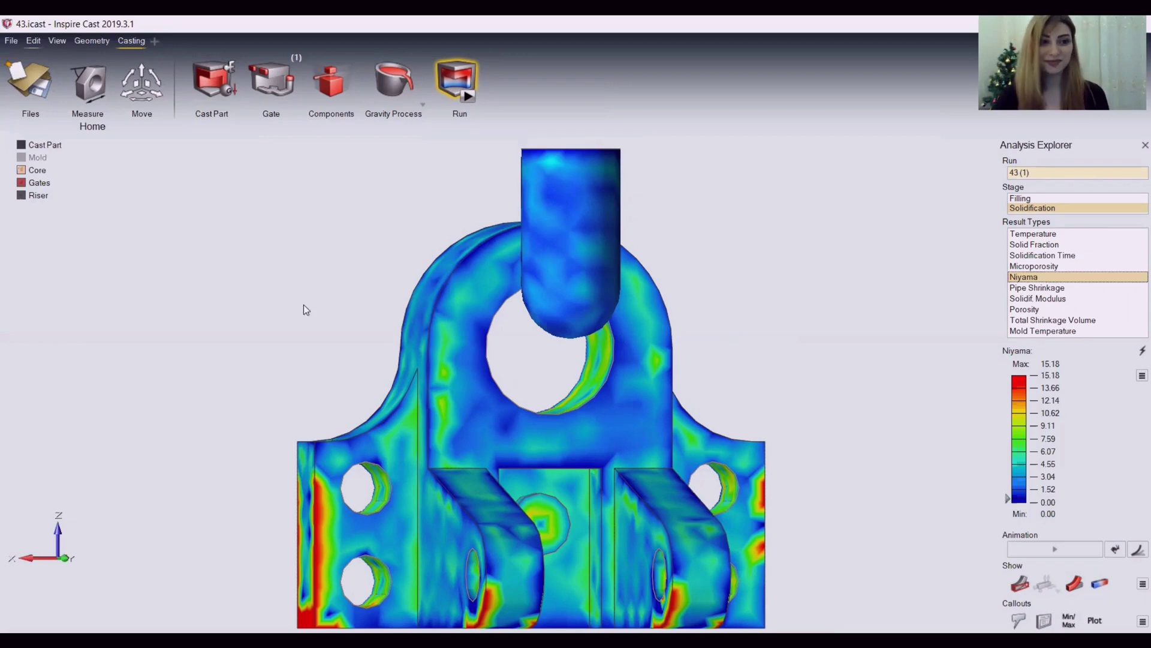
# - Open 43.stp from recent files, make it a Steel 1.4903 cast part and set gravity
pyautogui.hotkey('alt', 'f')
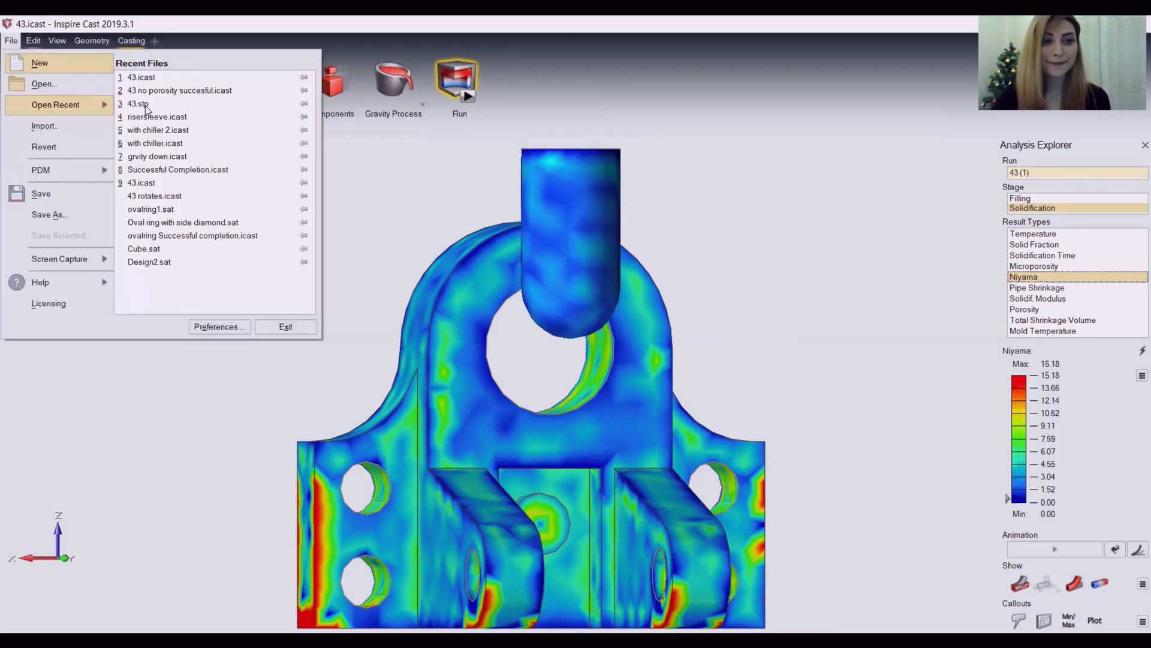
pyautogui.press('Return')
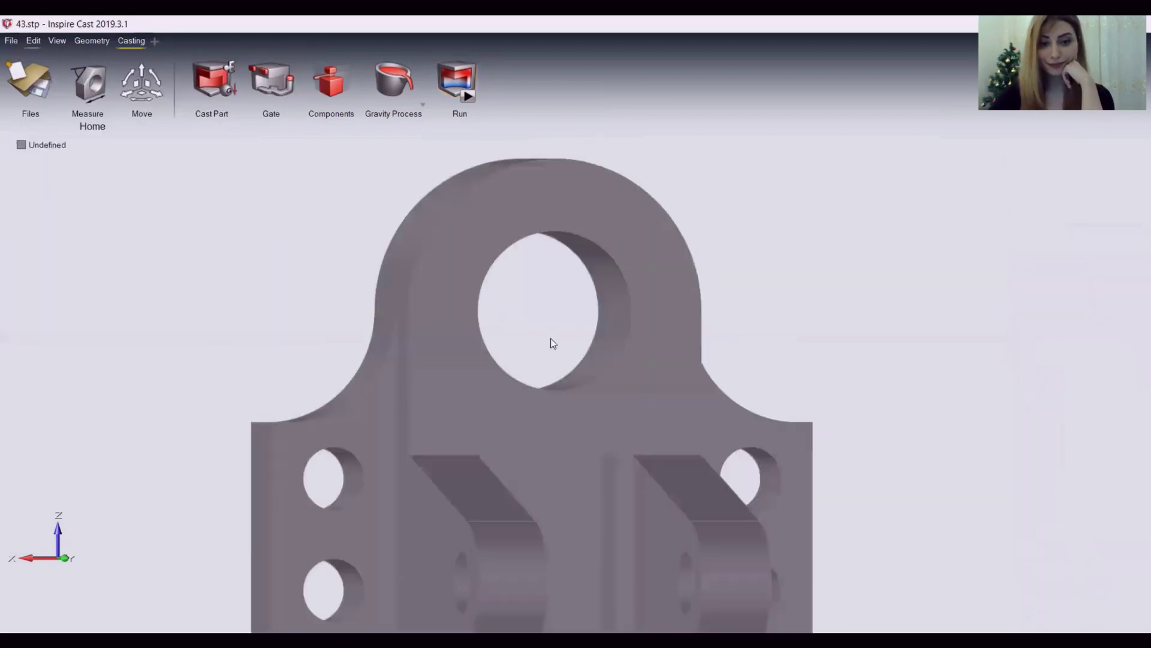
pyautogui.click(196, 75)
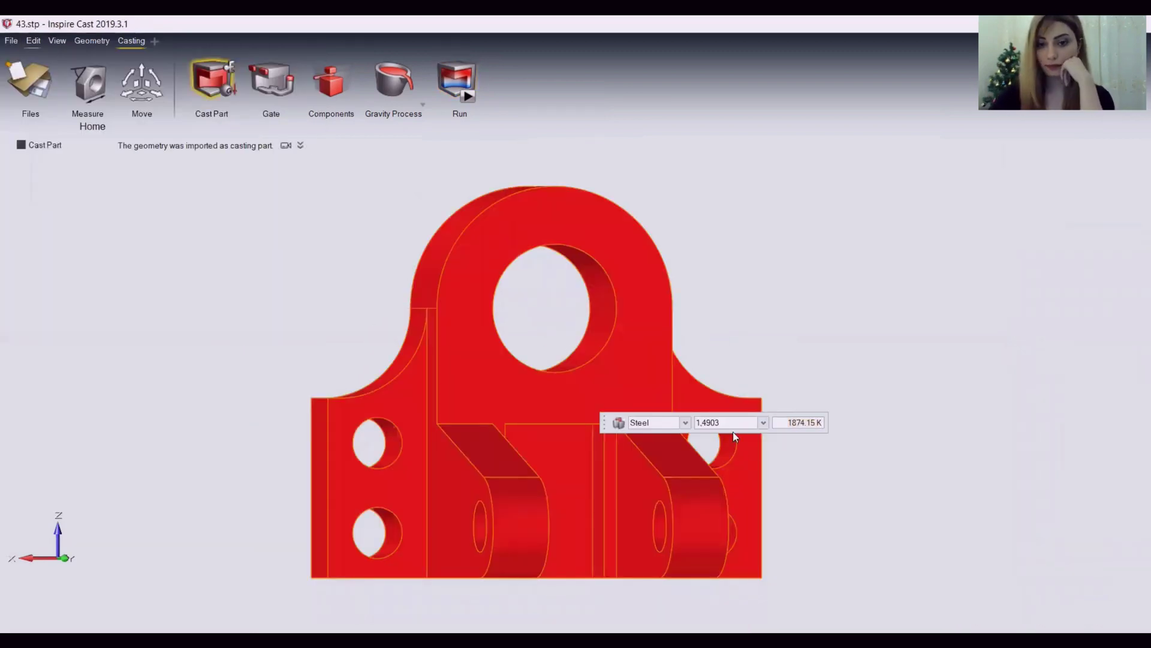
pyautogui.click(517, 391)
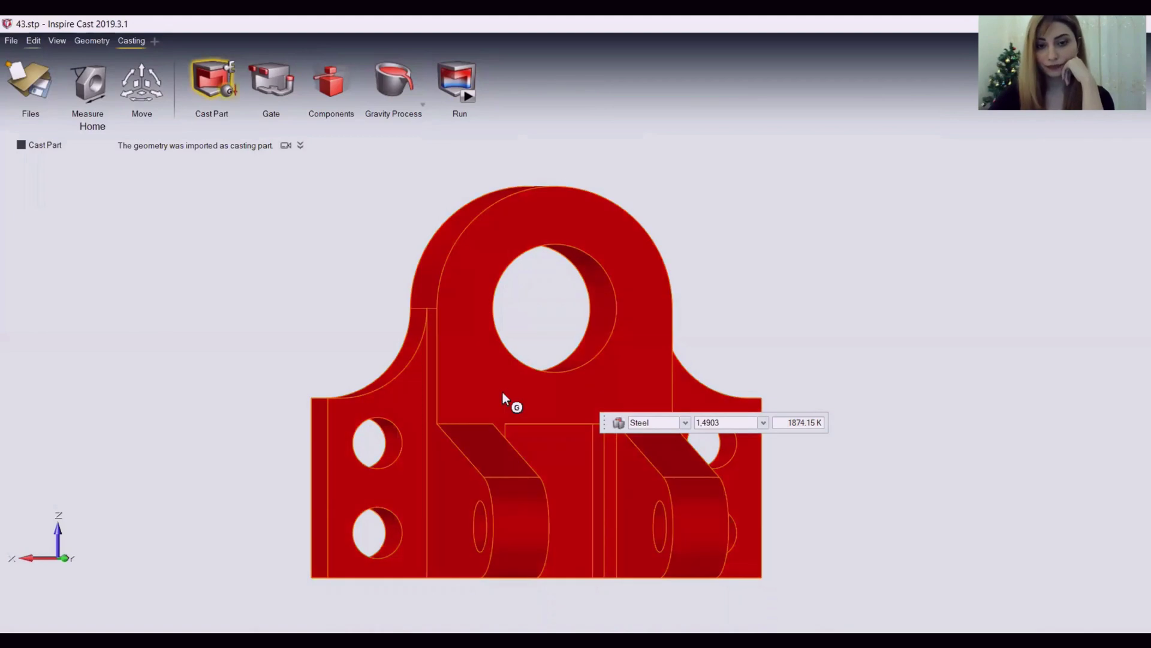
# - Add a 0.0095 m circular gate on the central front face
pyautogui.click(278, 72)
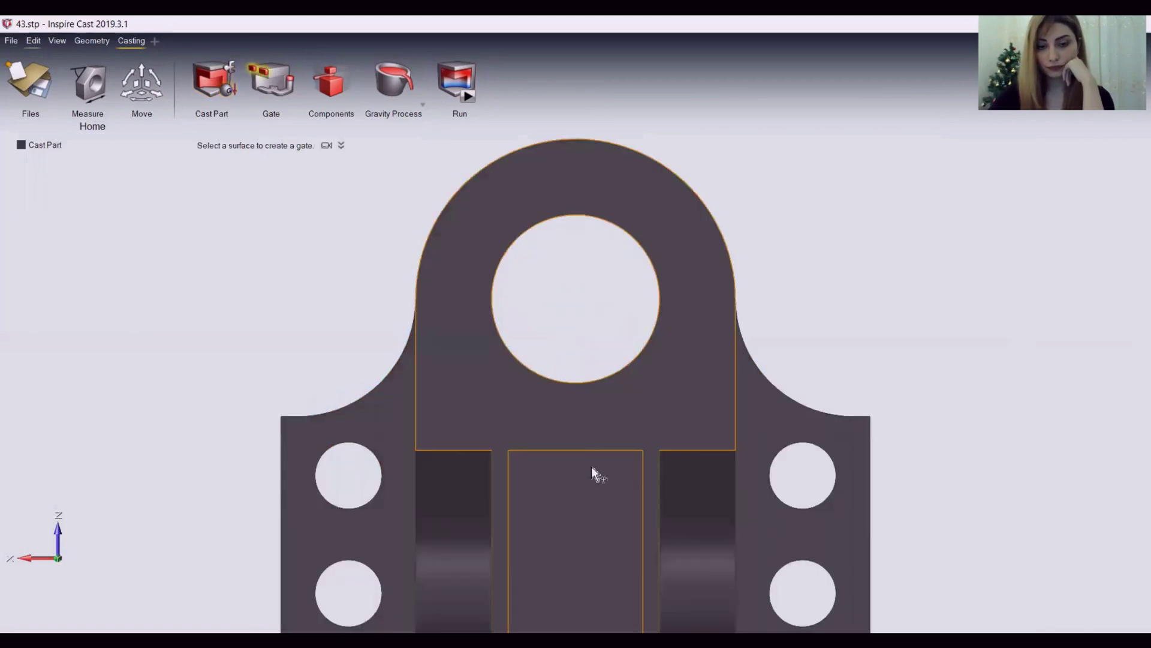
pyautogui.click(575, 509)
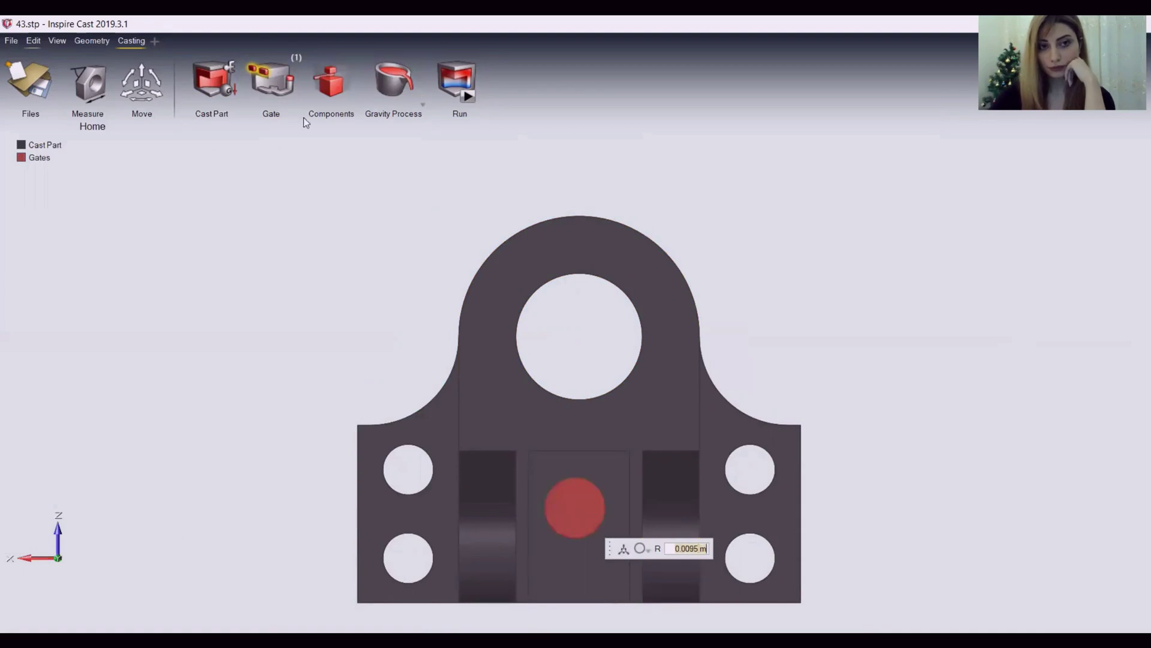
pyautogui.click(338, 86)
pyautogui.click(123, 171)
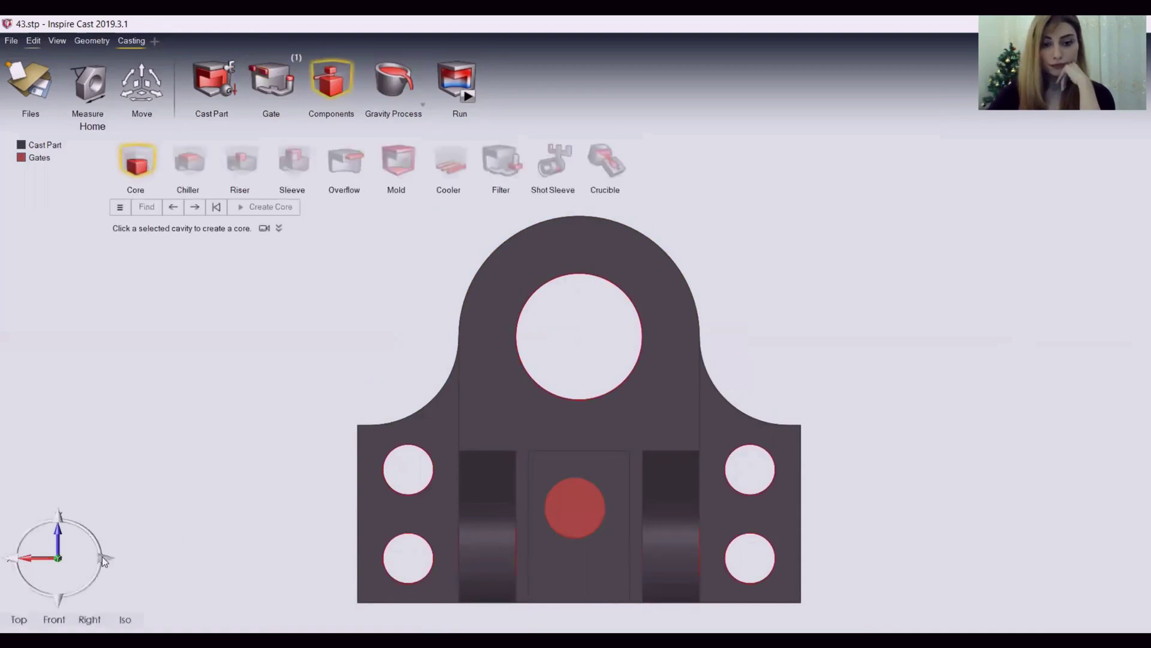
# - Fill all seven holes of the bracket with sand cores
pyautogui.click(102, 556)
pyautogui.click(384, 481)
pyautogui.click(387, 479)
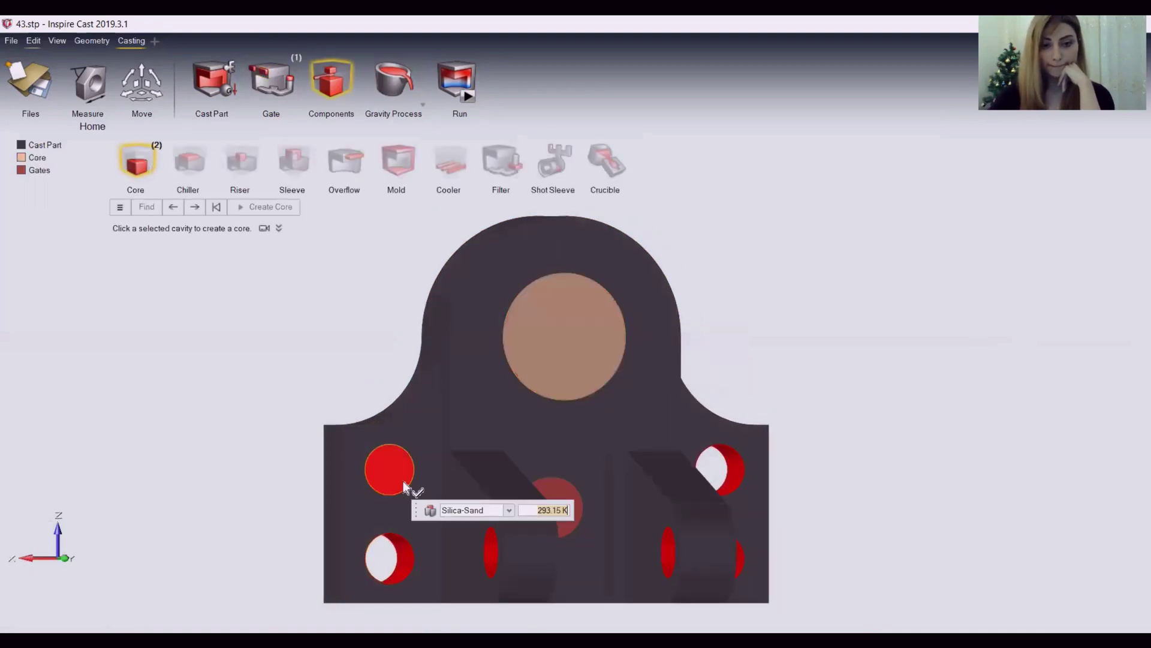
pyautogui.click(396, 561)
pyautogui.click(668, 549)
pyautogui.click(743, 546)
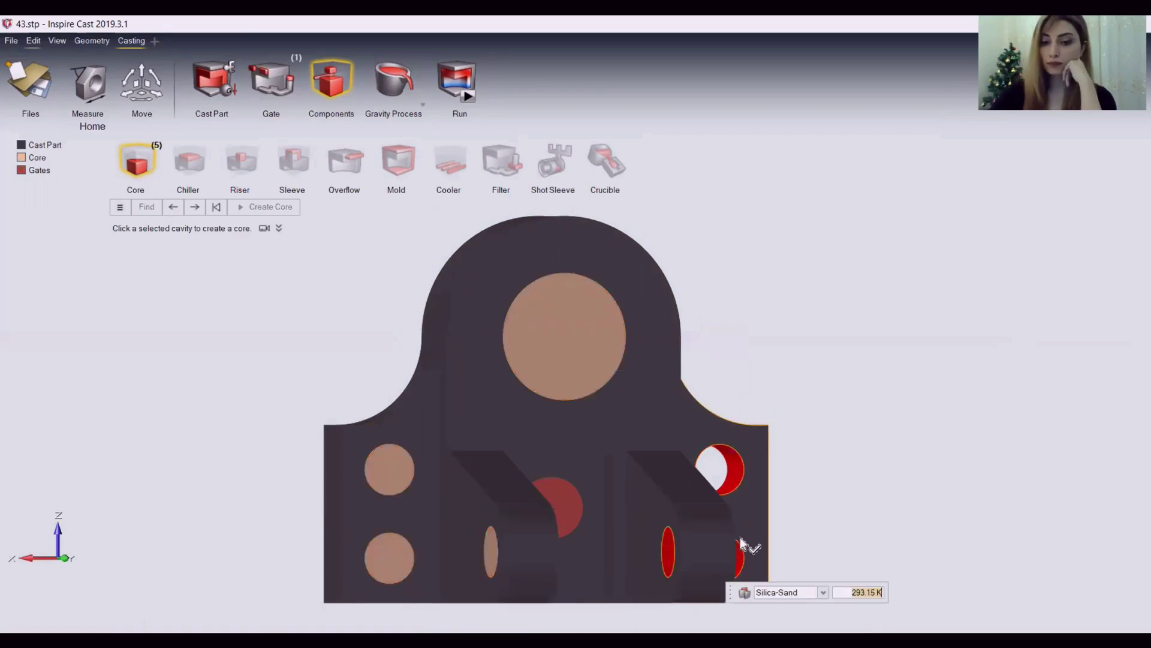
pyautogui.click(722, 474)
pyautogui.click(10, 562)
pyautogui.click(767, 469)
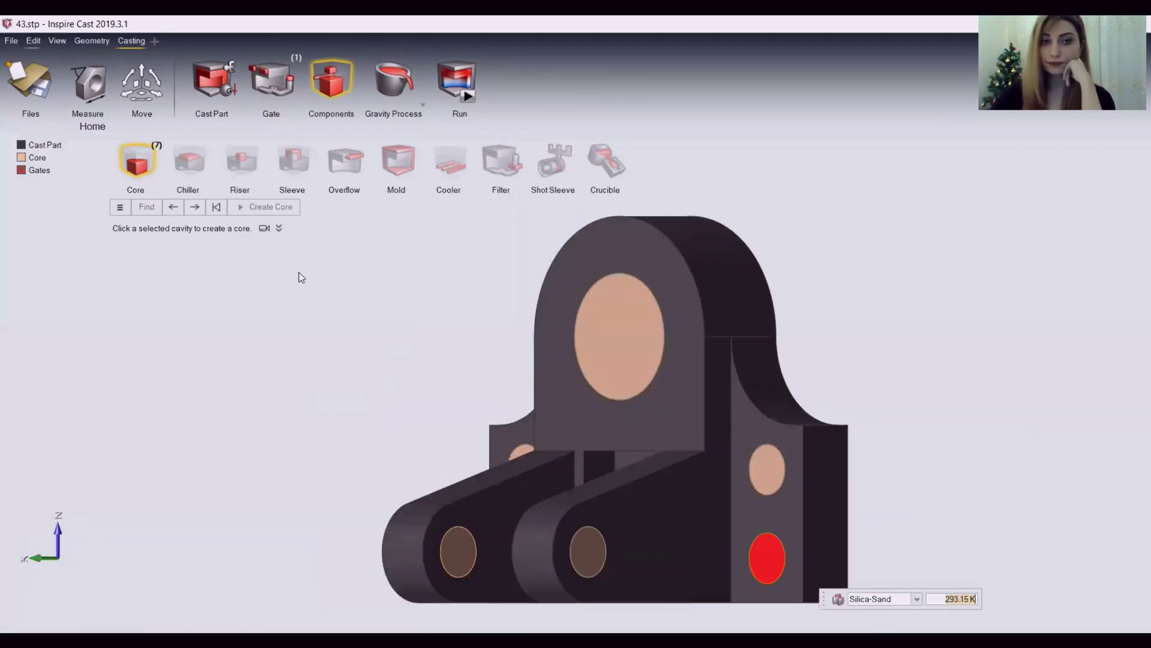
# - Add a 0.02 m diameter riser on top of the part and check it from several sides
pyautogui.click(242, 163)
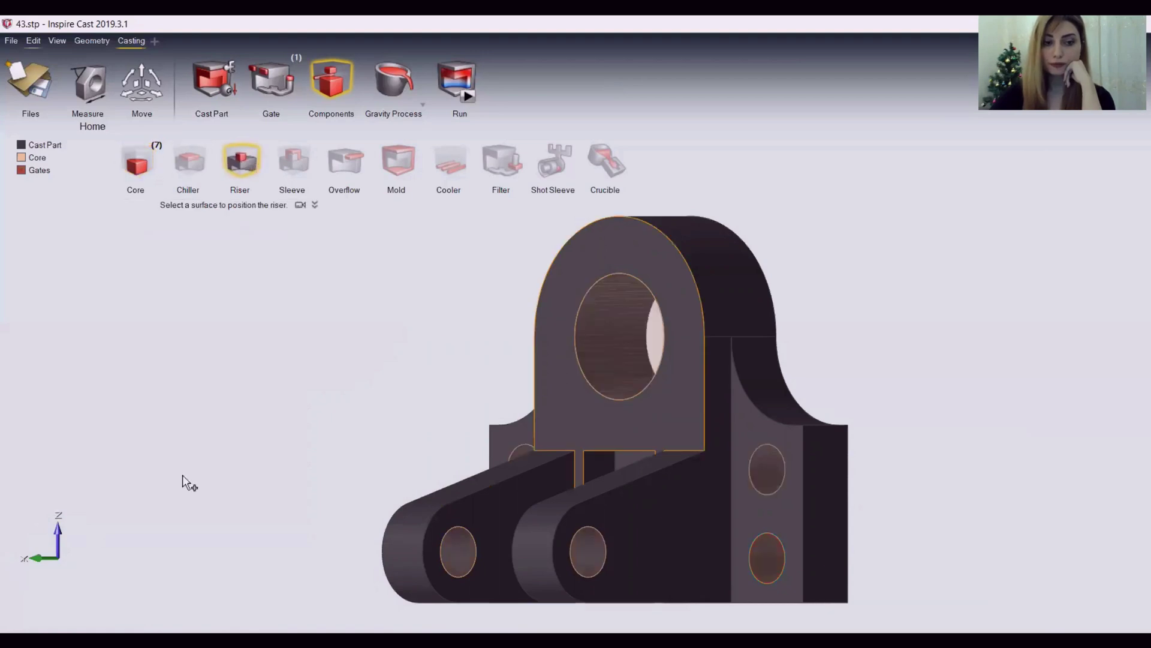
pyautogui.click(101, 560)
pyautogui.click(596, 271)
pyautogui.write('0.02')
pyautogui.press('Return')
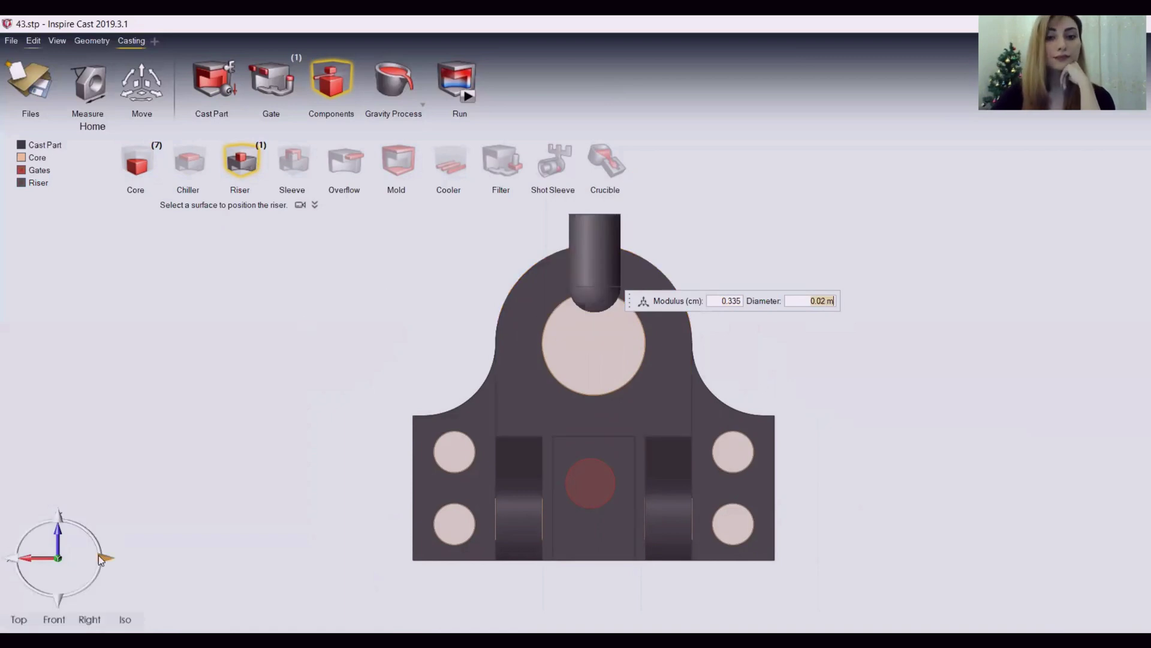
pyautogui.click(100, 559)
pyautogui.click(101, 560)
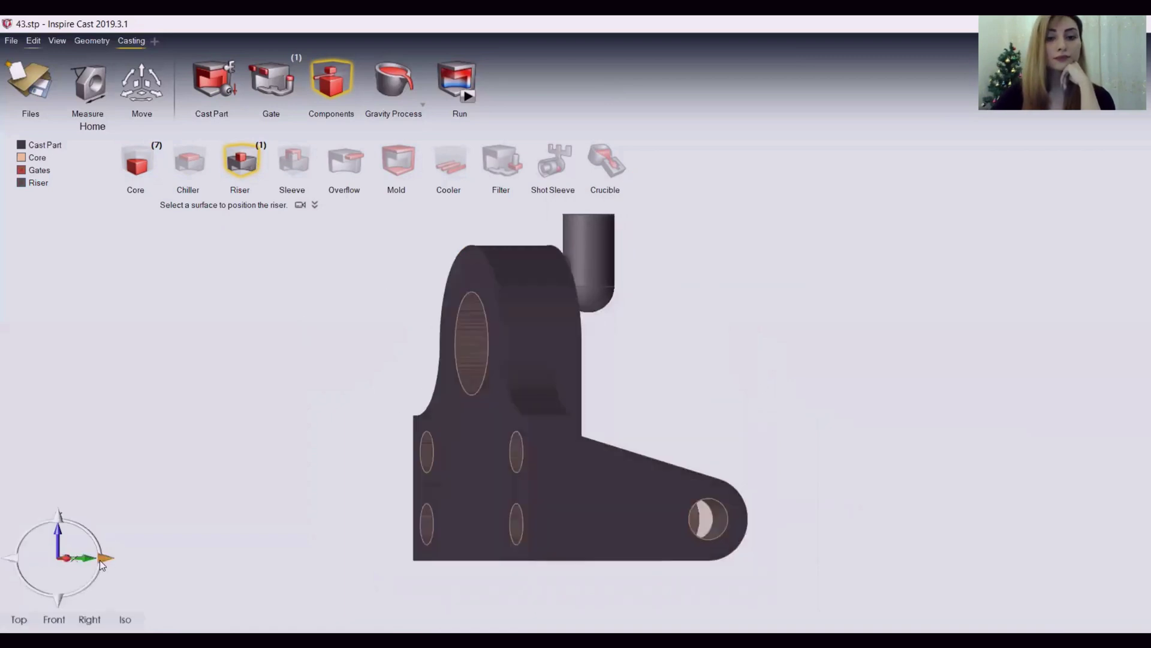
pyautogui.click(101, 560)
pyautogui.click(100, 560)
# - Surround the part with a 1.2343 mold at 423.15 K
pyautogui.press('m')
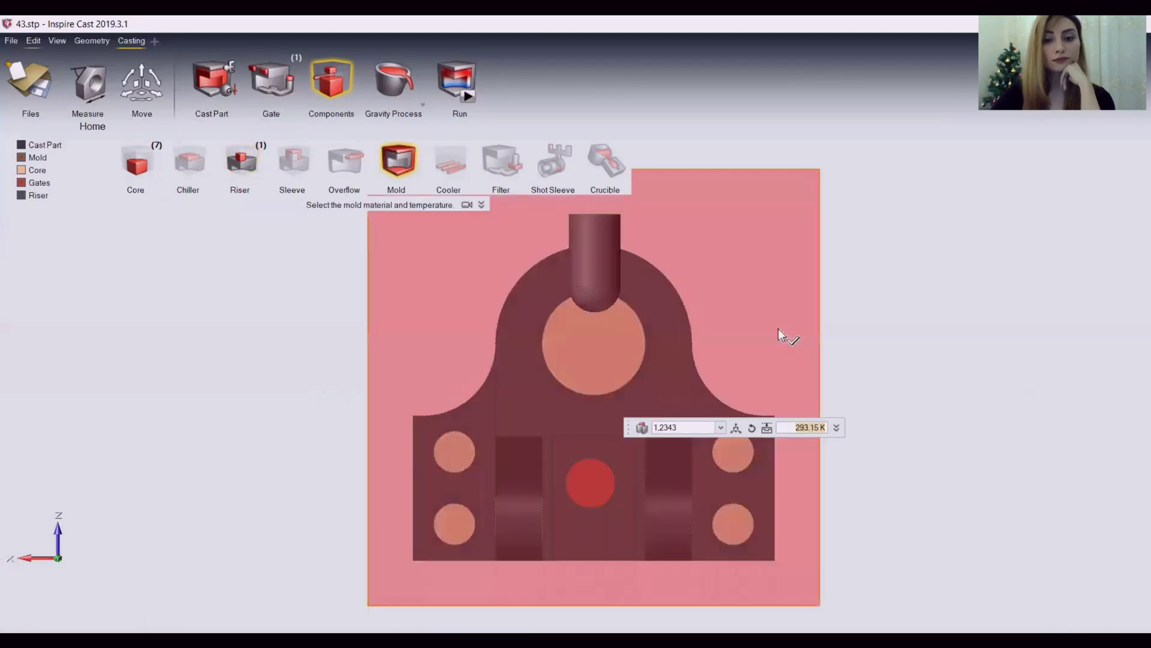
pyautogui.click(721, 428)
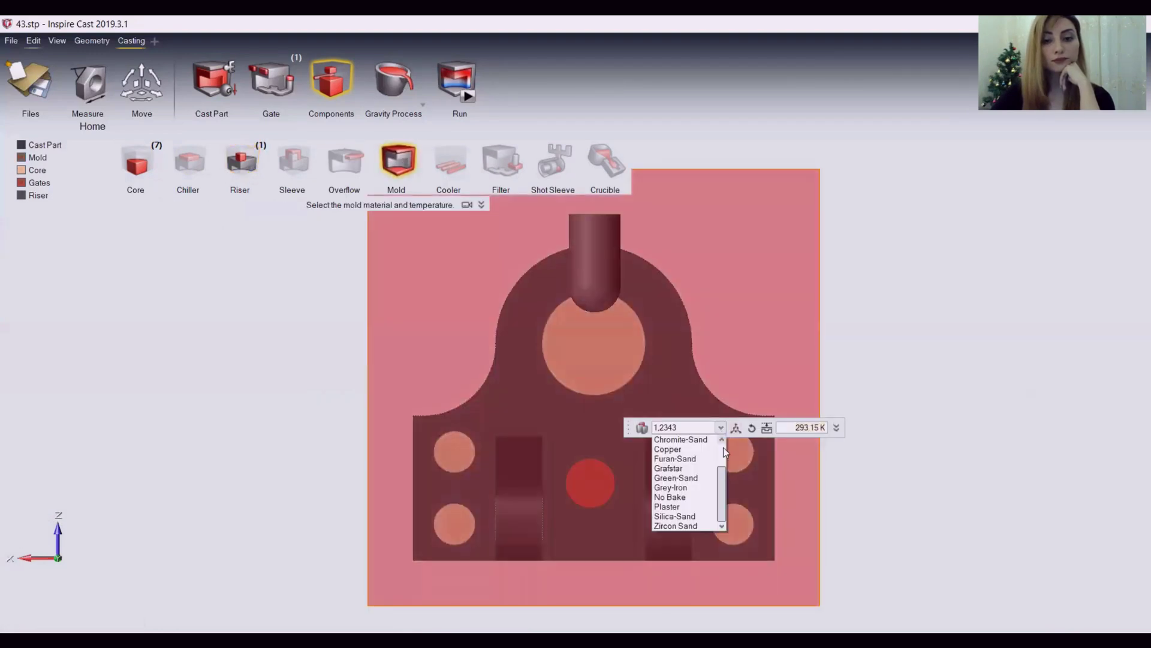
pyautogui.click(745, 264)
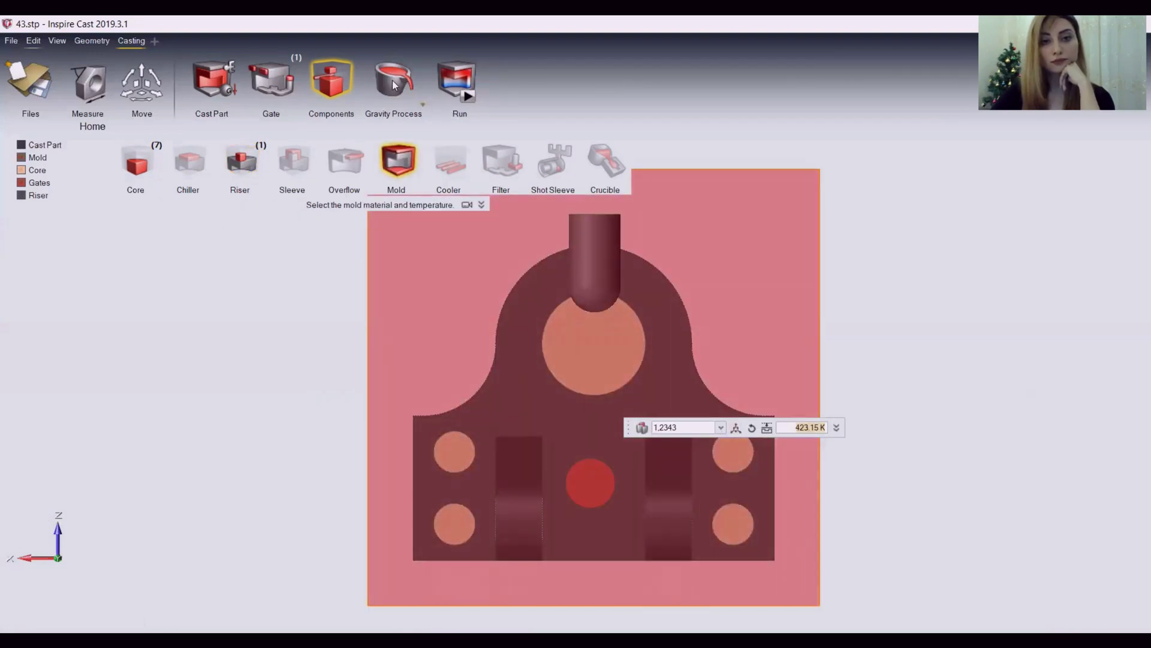
pyautogui.click(422, 104)
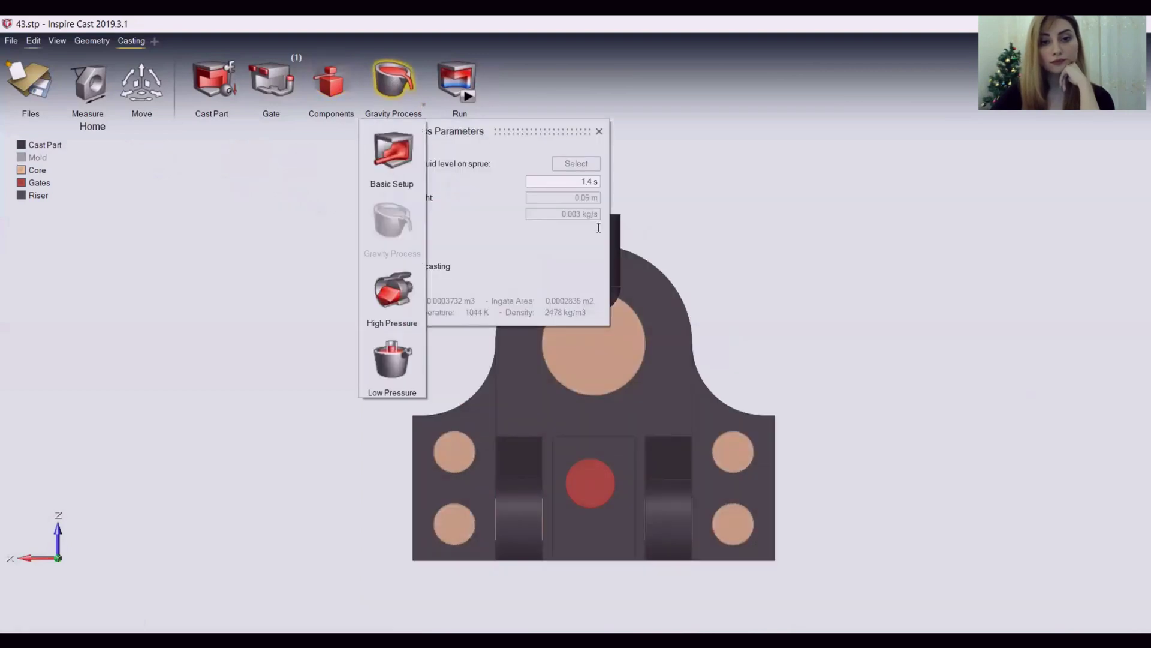
# - Set the initial pour velocity to 11 m/s and run the filling and solidification analysis
pyautogui.click(578, 233)
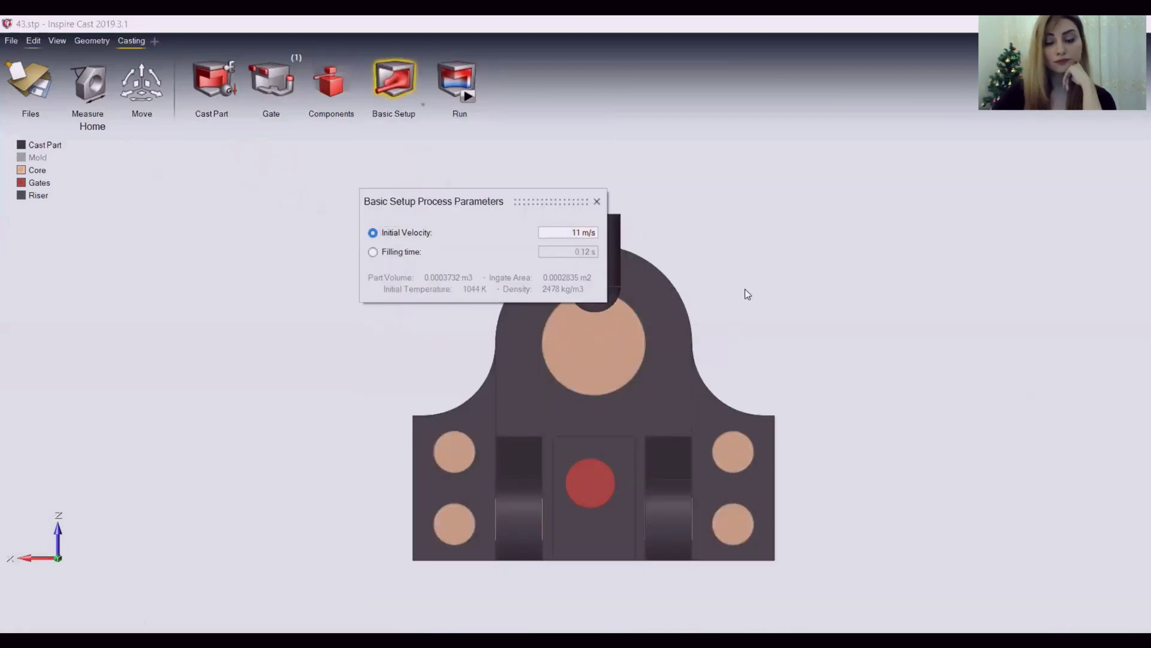
pyautogui.moveTo(463, 97)
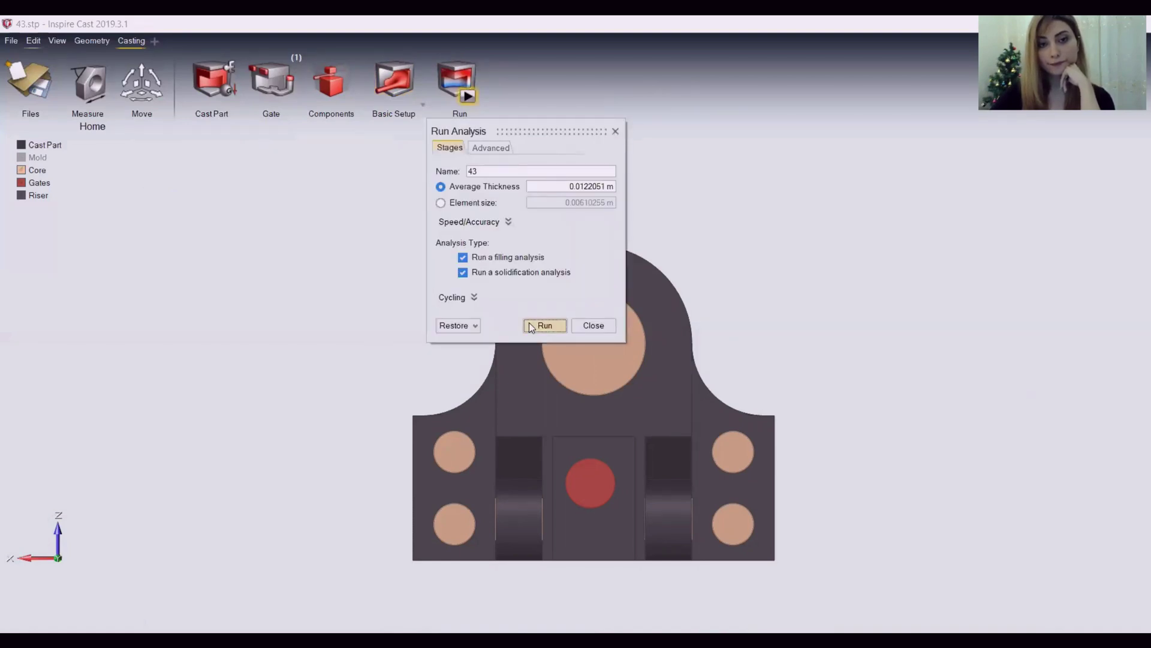
pyautogui.press('Return')
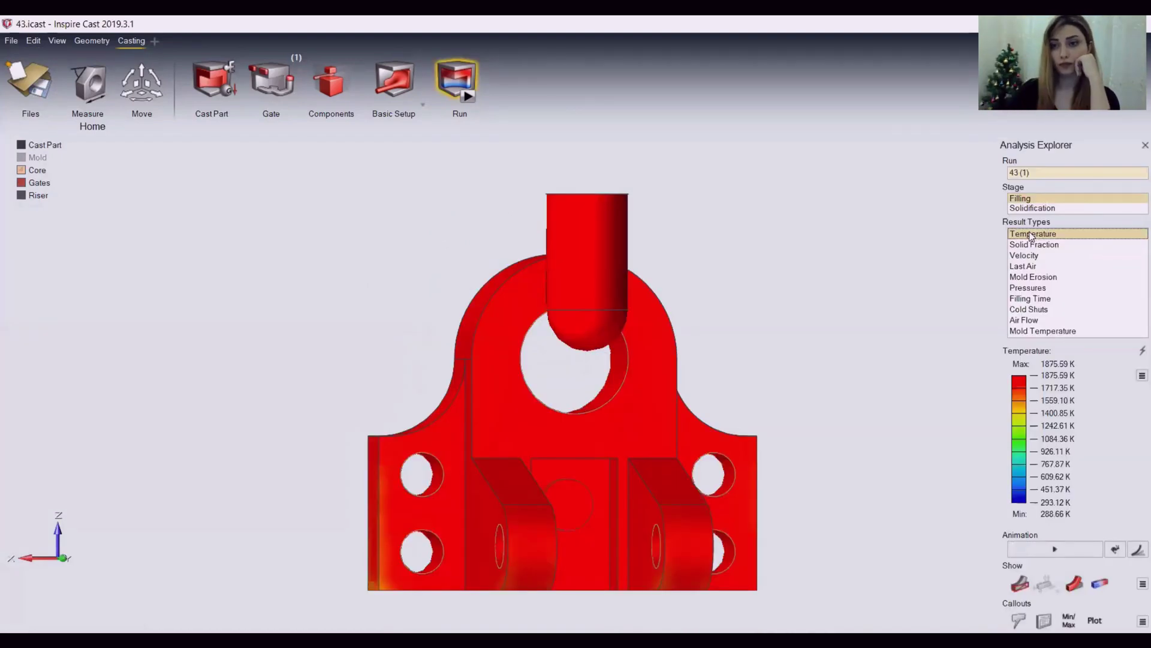
# - Play the filling temperature animation, rotate the part, and replay it with Solid Fraction
pyautogui.click(1034, 548)
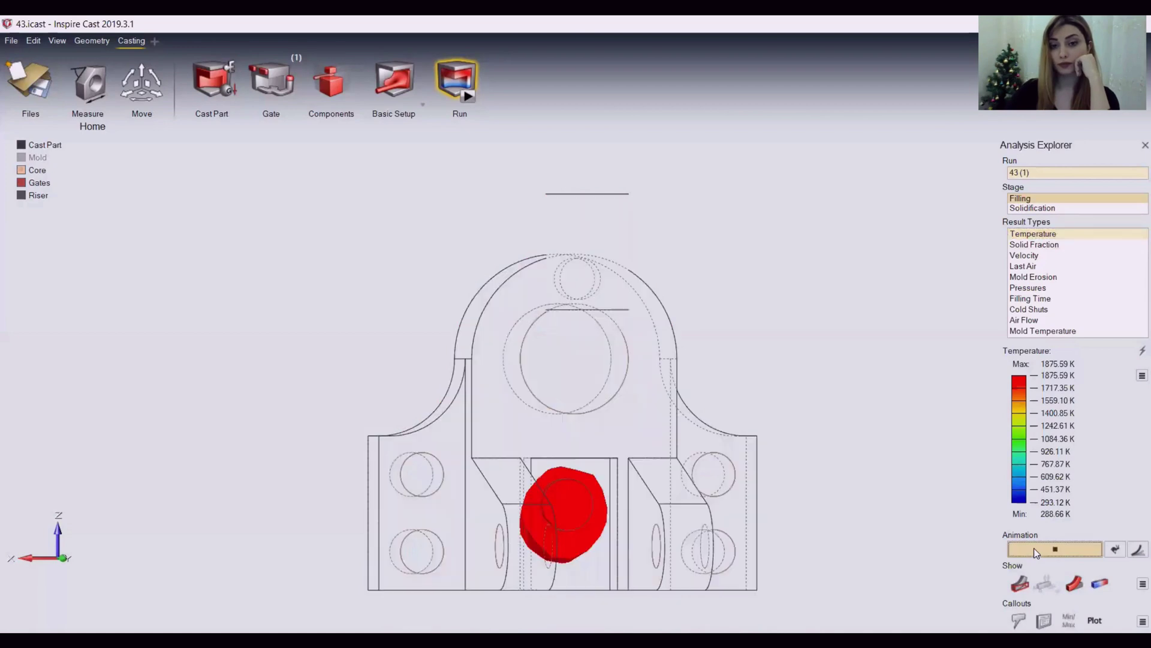
pyautogui.click(101, 557)
pyautogui.click(102, 556)
pyautogui.click(102, 555)
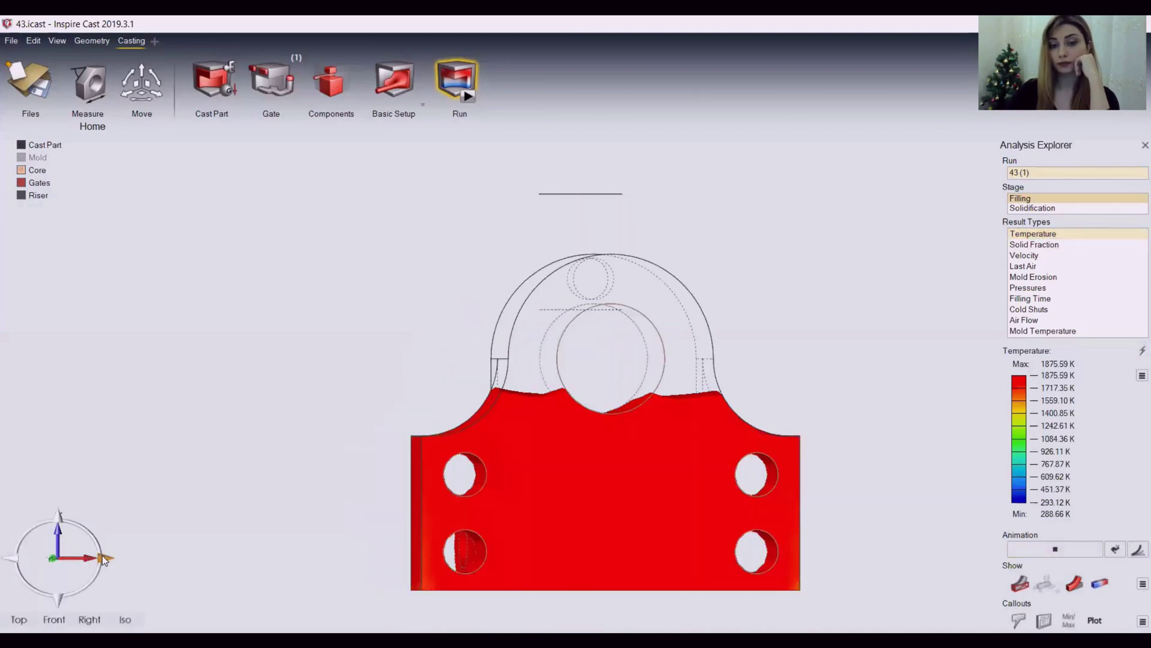
pyautogui.click(102, 555)
pyautogui.click(1035, 244)
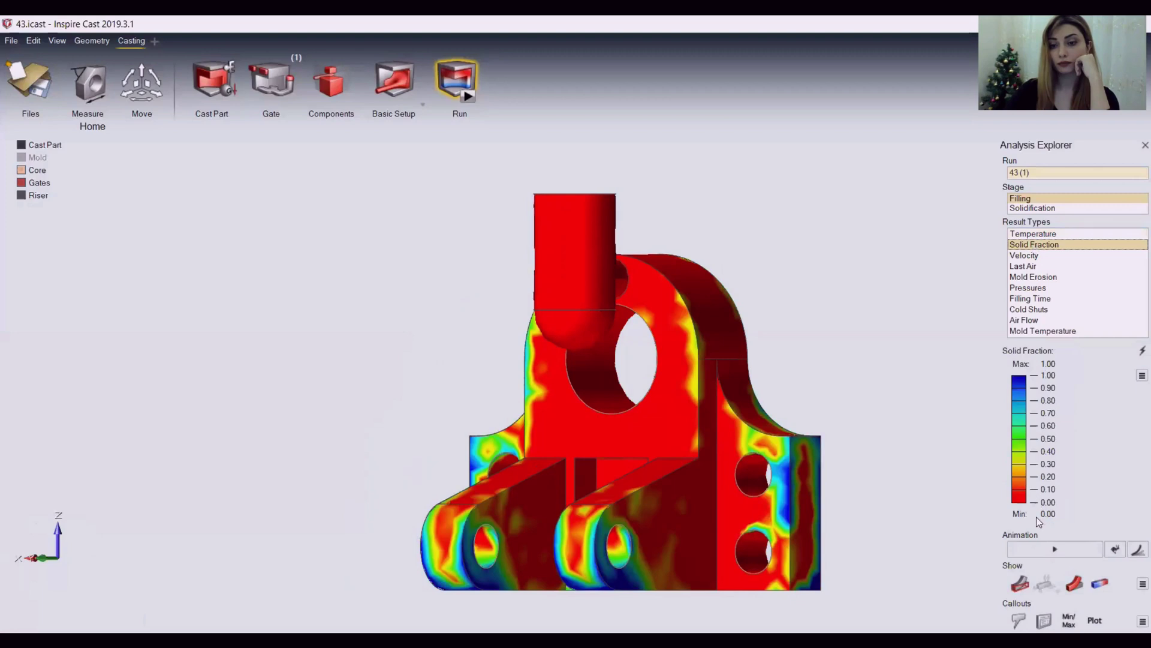
pyautogui.click(1044, 548)
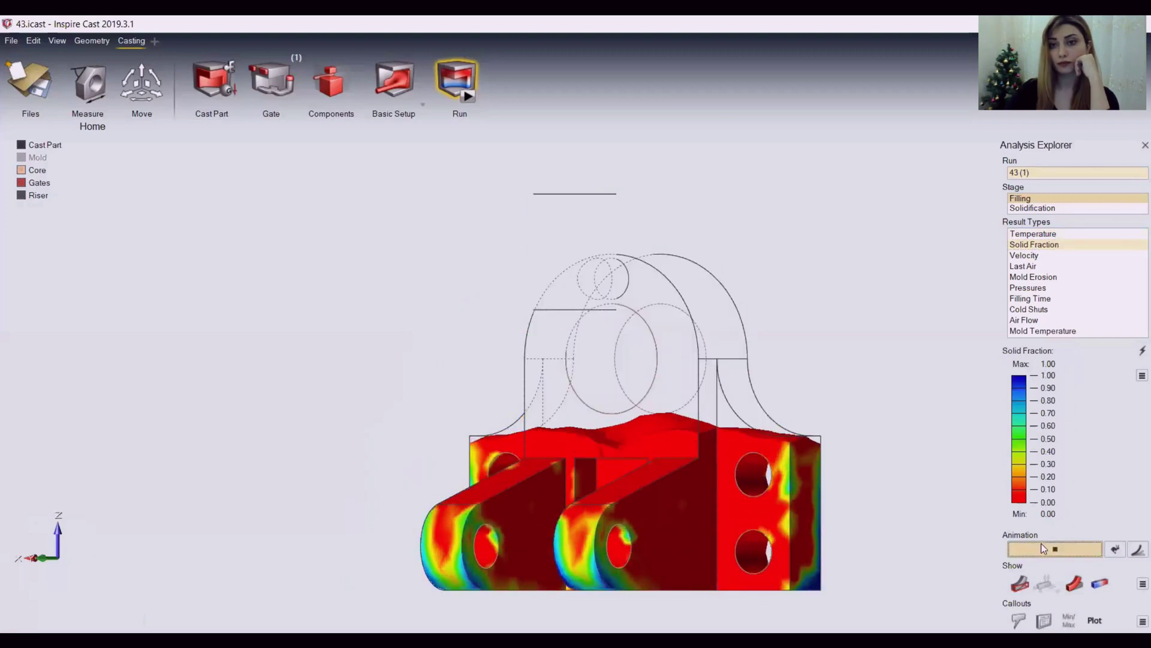
# - Review the filling Velocity, Last Air and Pressures results from several sides
pyautogui.click(1031, 256)
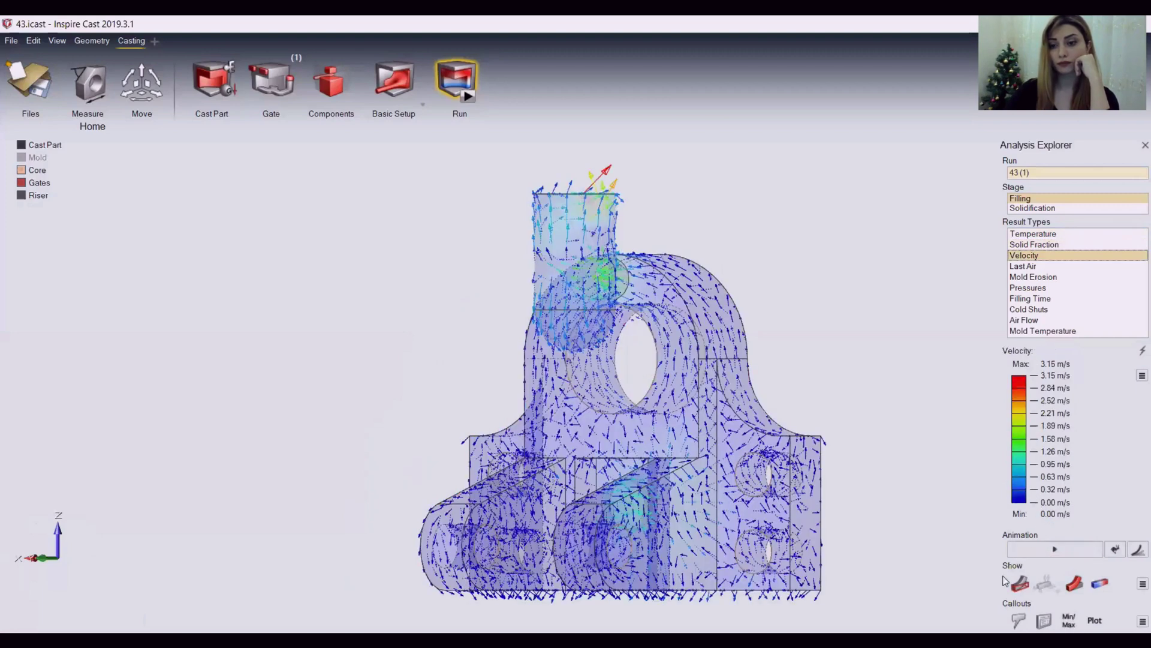
pyautogui.click(1020, 550)
pyautogui.click(102, 559)
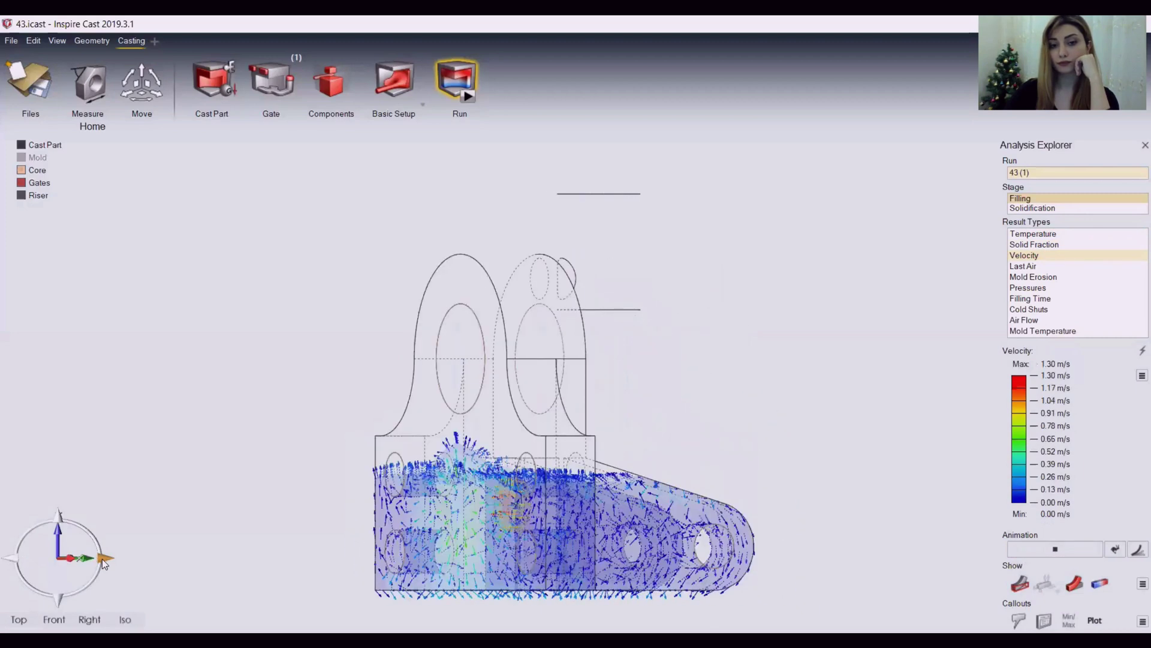
pyautogui.click(1018, 267)
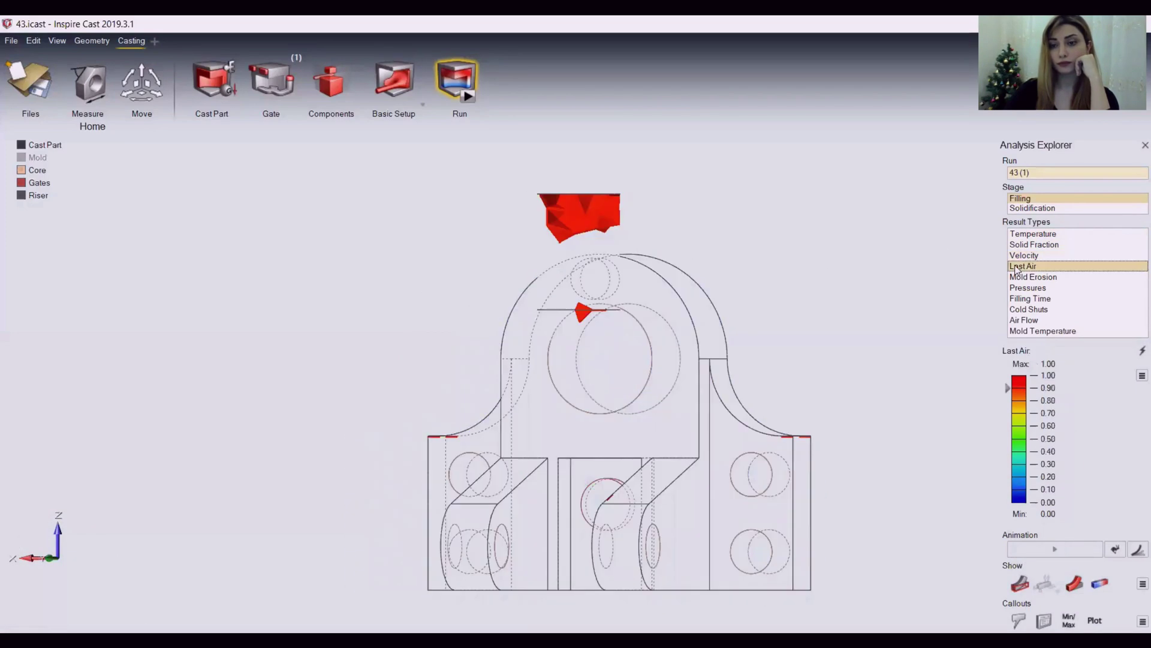
pyautogui.click(1028, 288)
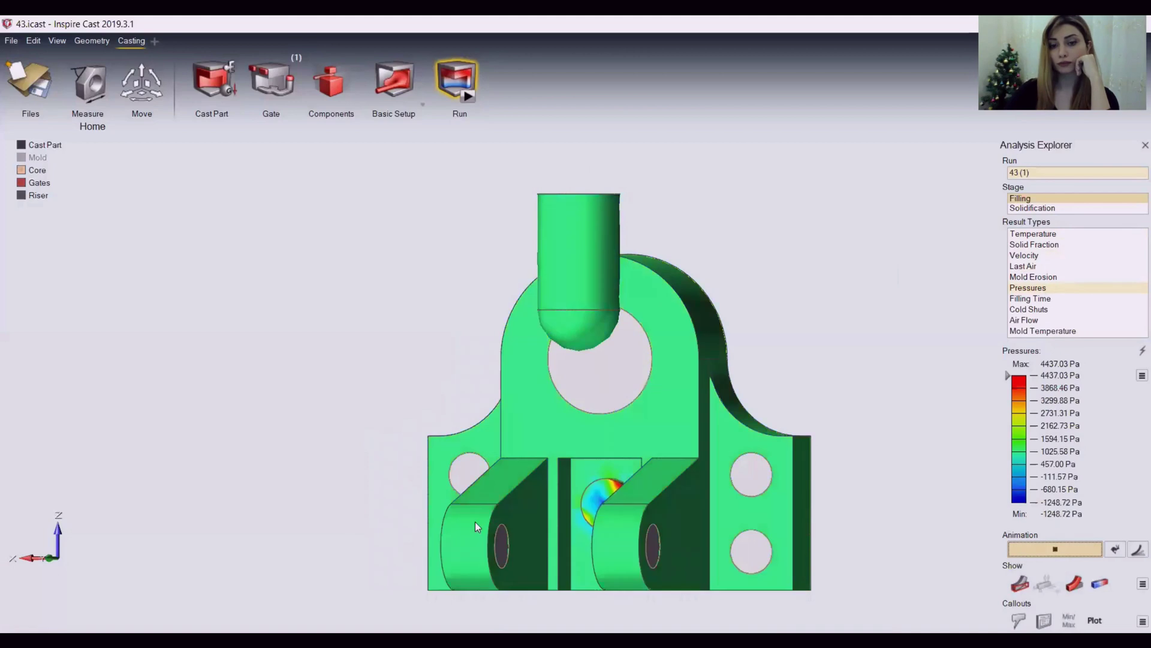
pyautogui.click(107, 561)
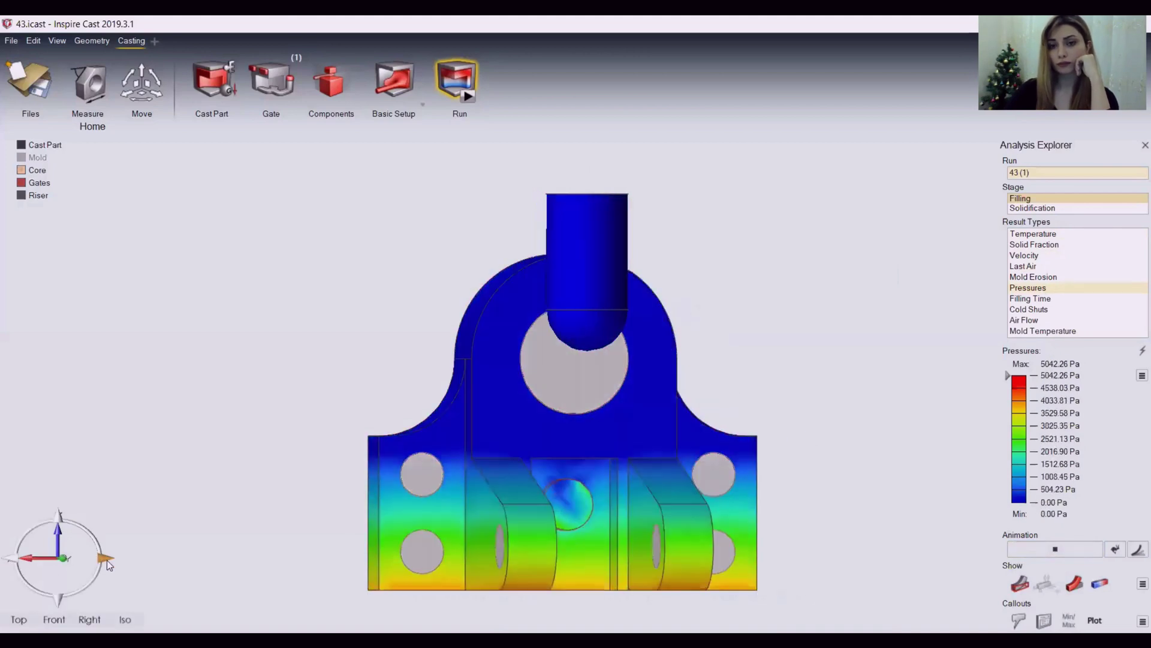
pyautogui.click(107, 560)
pyautogui.click(107, 560)
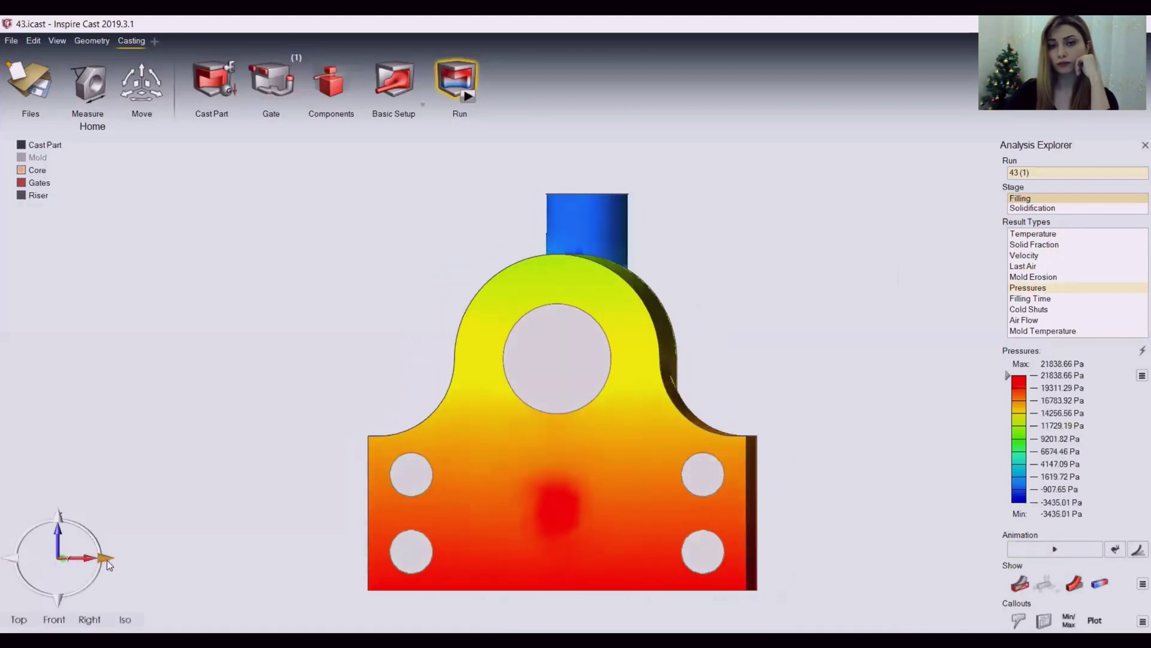
# - Show Cold Shuts, then play the solidification-stage temperature animation
pyautogui.click(1029, 310)
pyautogui.moveTo(447, 480); pyautogui.dragTo(664, 406, button='right')
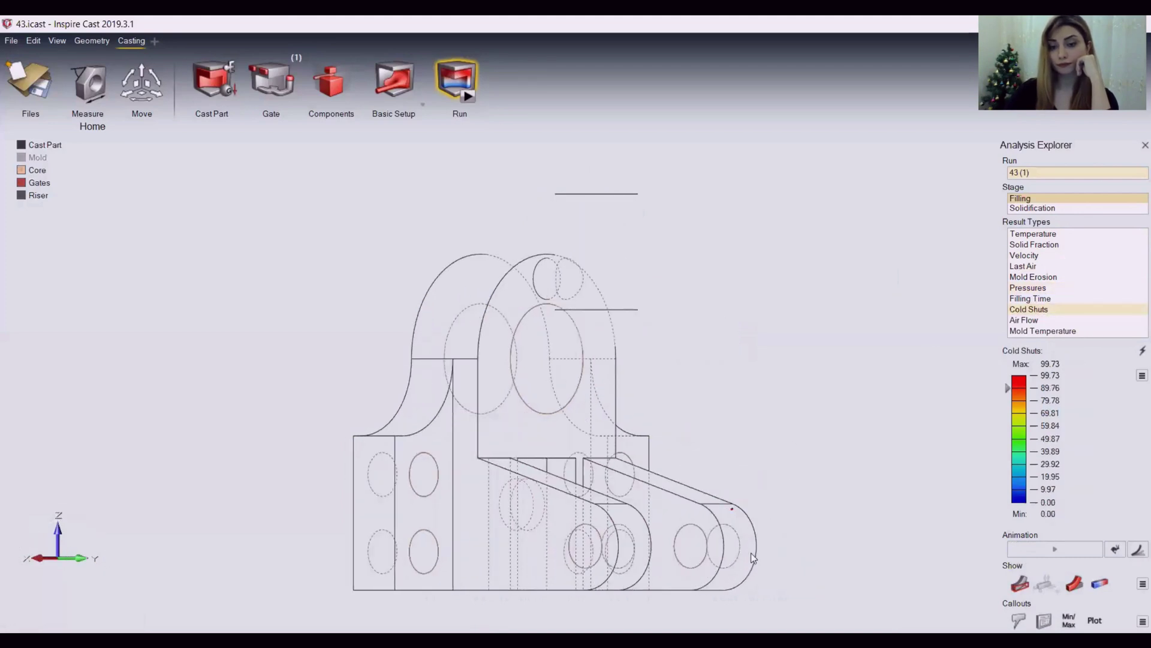
pyautogui.click(1038, 208)
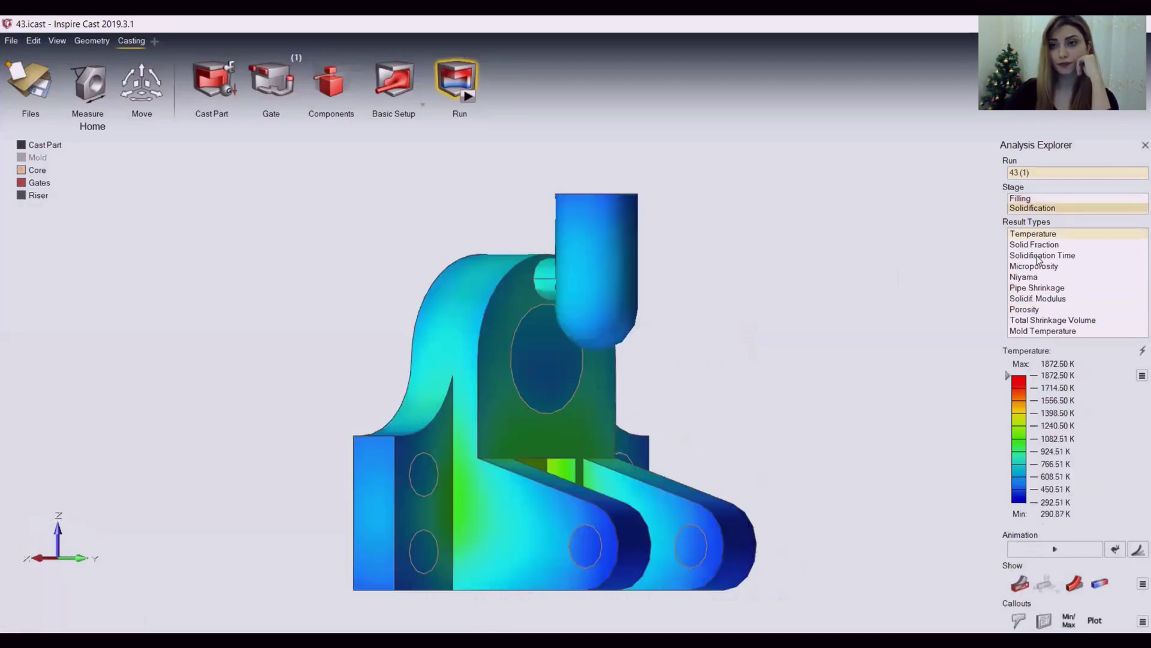
pyautogui.click(1055, 549)
# - Rotate the part and play the Solid Fraction solidification animation
pyautogui.click(108, 555)
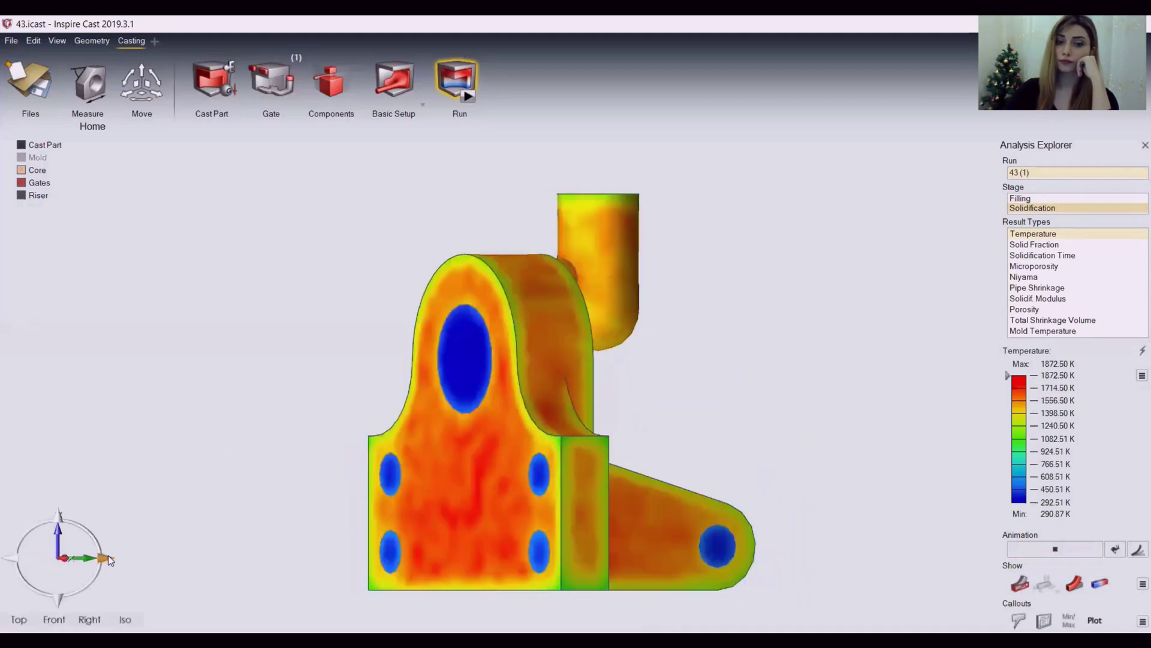
pyautogui.click(108, 555)
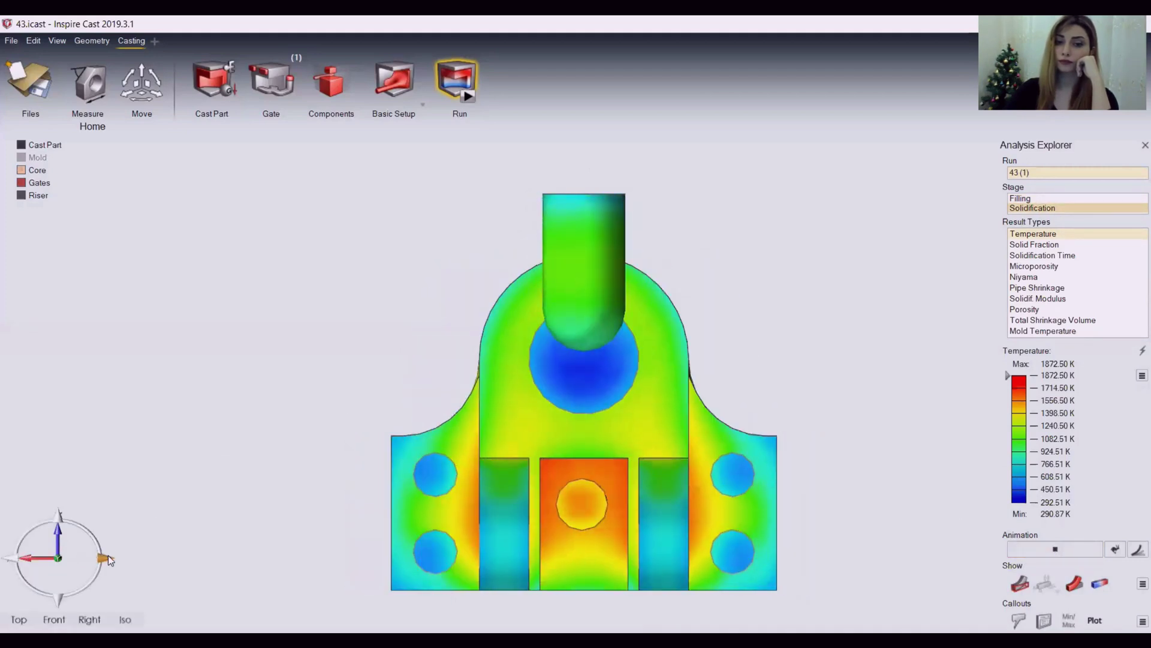
pyautogui.click(1026, 245)
pyautogui.click(1033, 254)
pyautogui.click(1033, 244)
pyautogui.click(1019, 549)
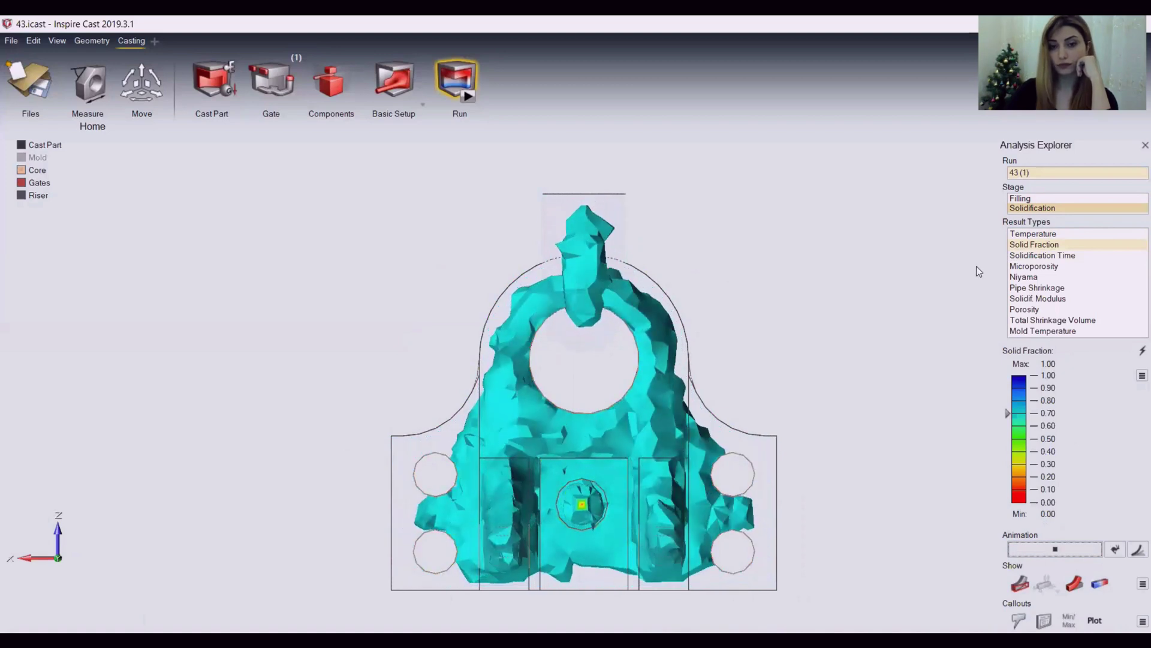
# - Show the Solidification Time, Microporosity and Niyama results while rotating the part
pyautogui.click(1040, 255)
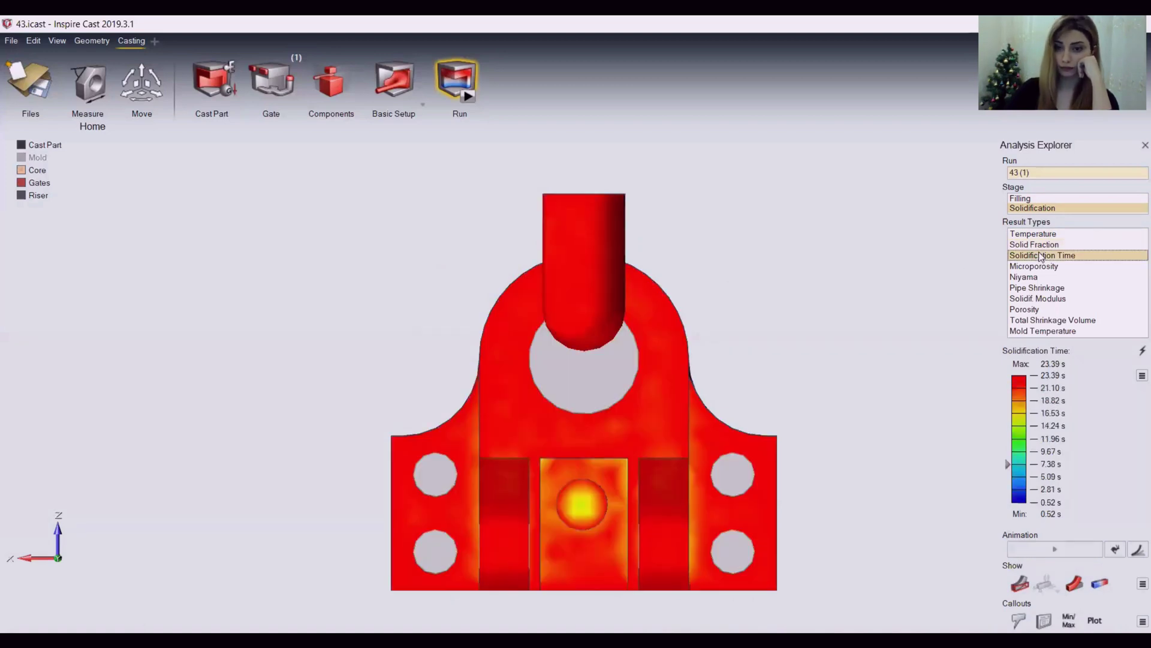
pyautogui.click(1042, 266)
pyautogui.click(103, 560)
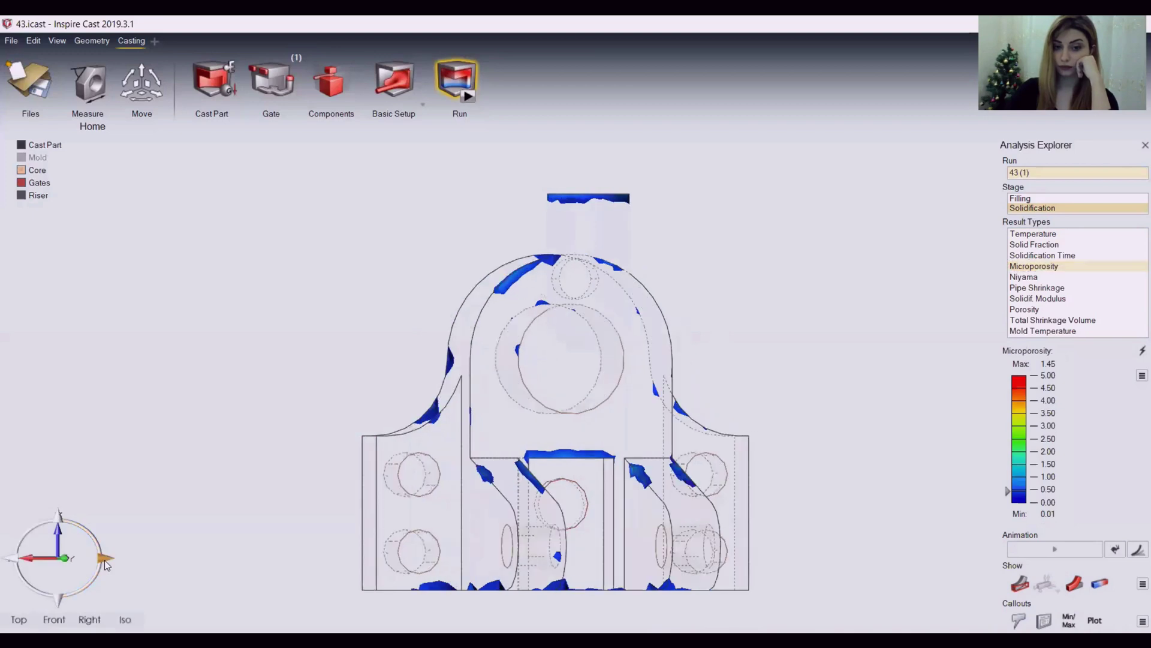
pyautogui.press('Down')
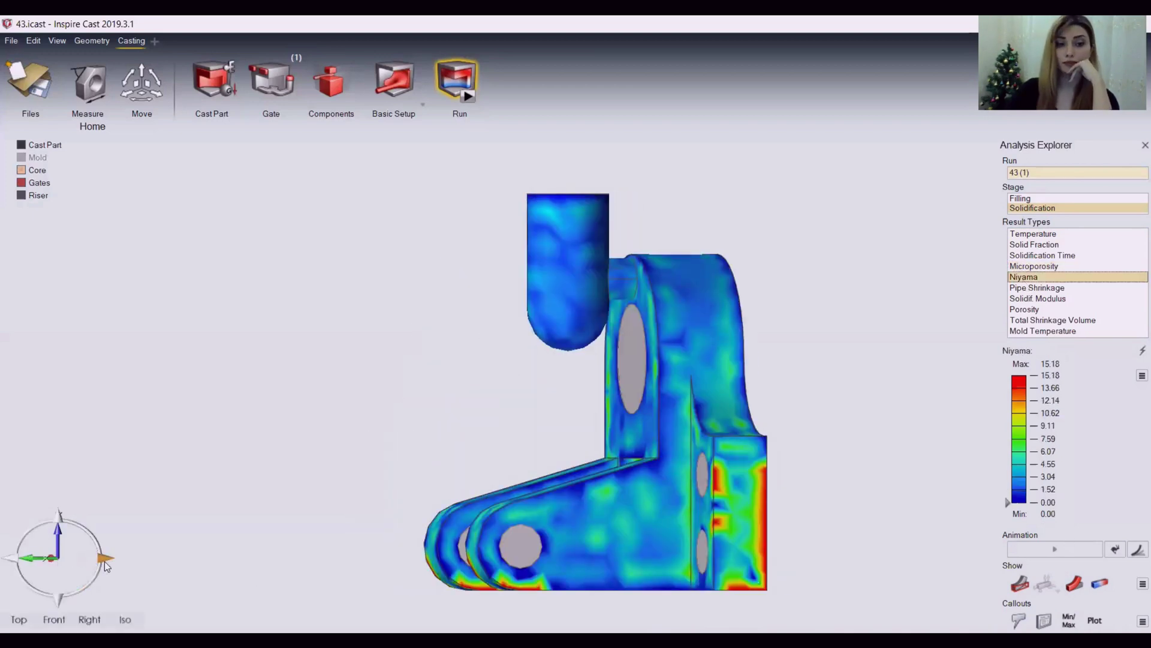
pyautogui.click(105, 559)
pyautogui.click(105, 564)
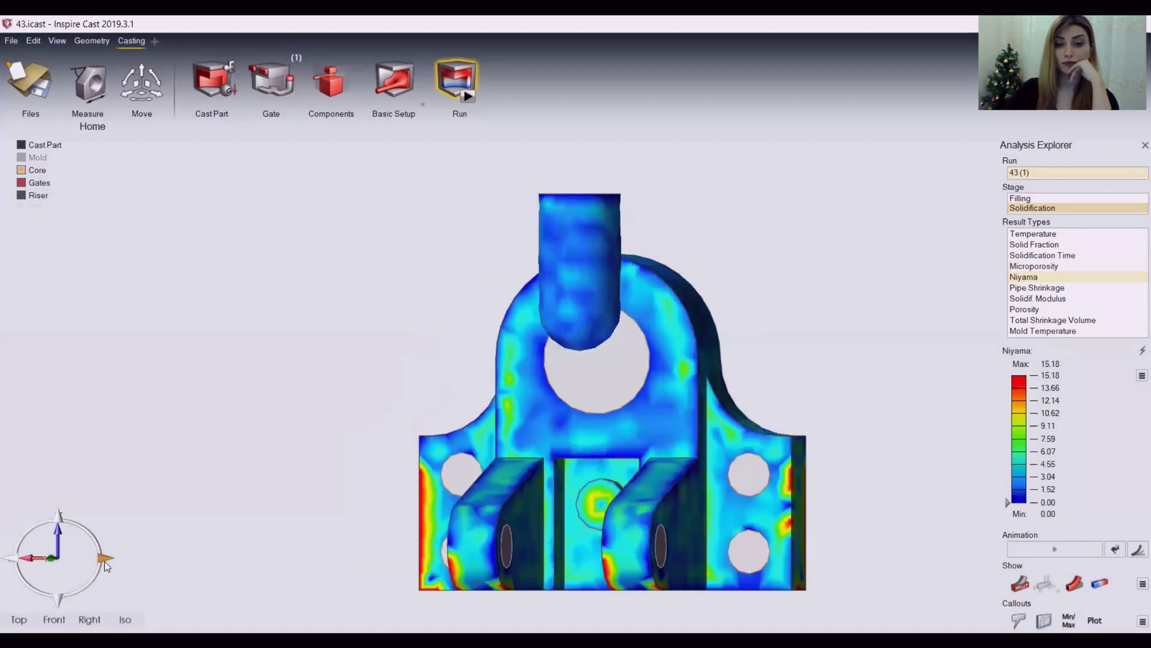
# - Step through Pipe Shrinkage, Modulus, Porosity and Total Shrinkage Volume to the Mold Temperature animation
pyautogui.click(1030, 288)
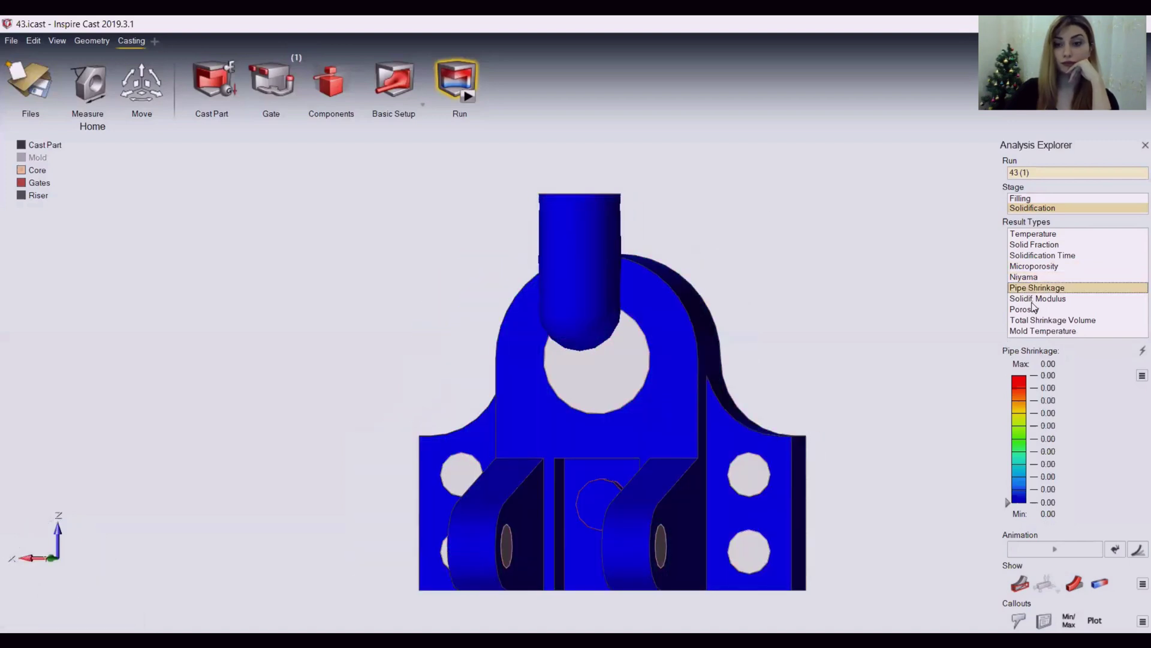
pyautogui.click(1033, 299)
pyautogui.click(1034, 311)
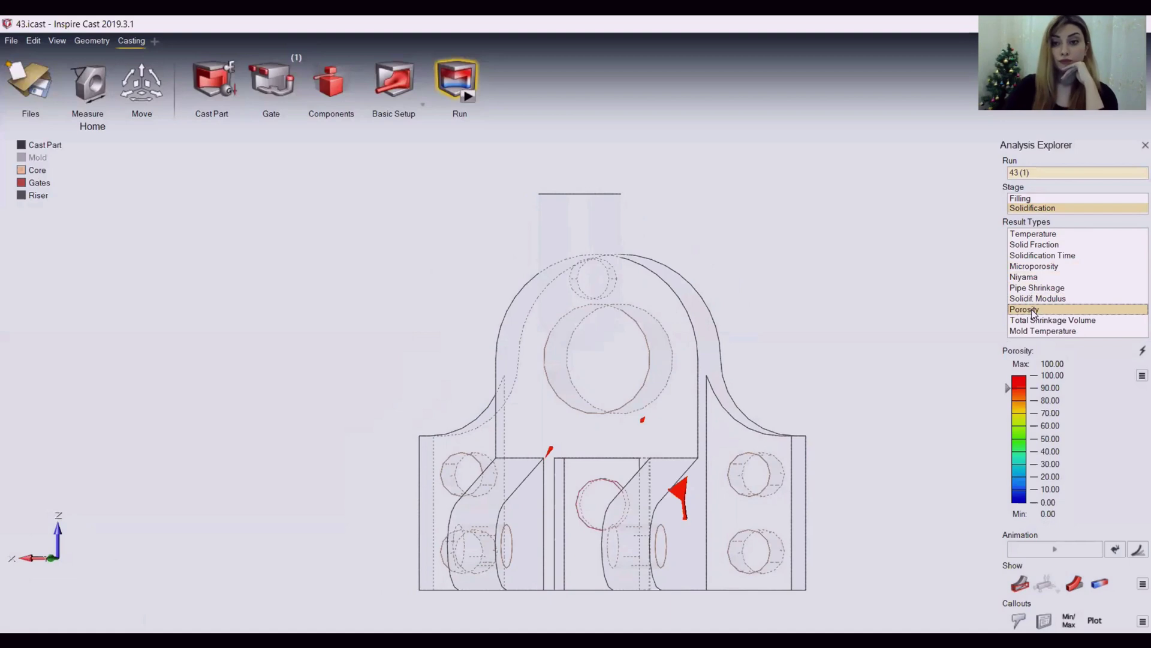
pyautogui.click(1028, 321)
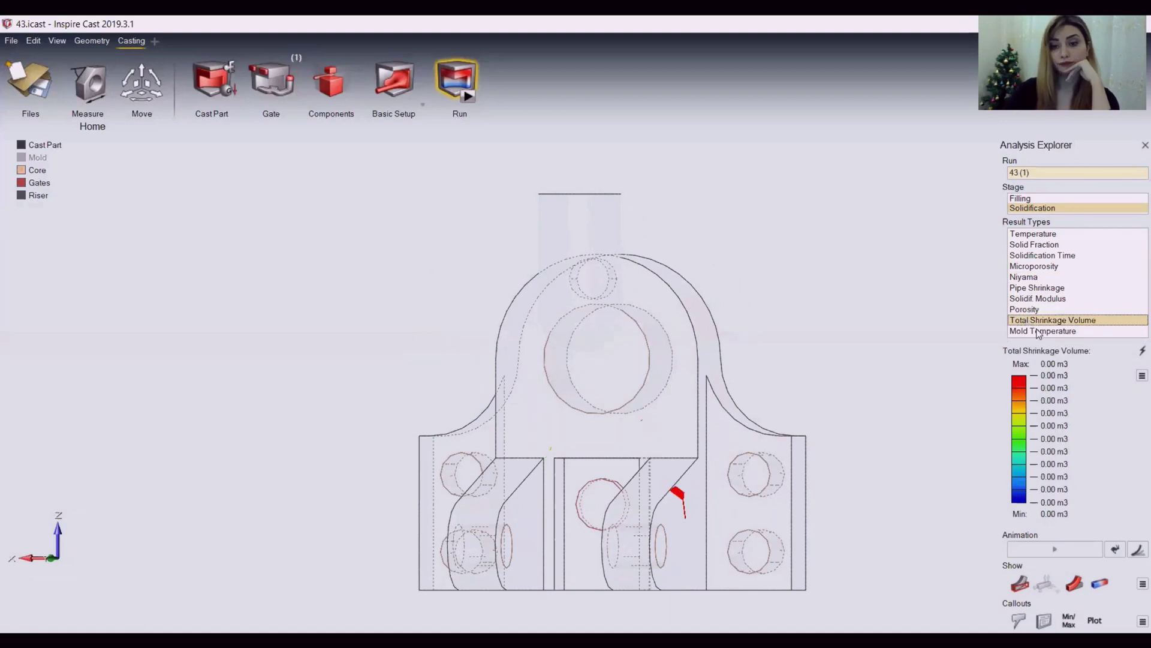
pyautogui.click(1040, 331)
pyautogui.click(1055, 549)
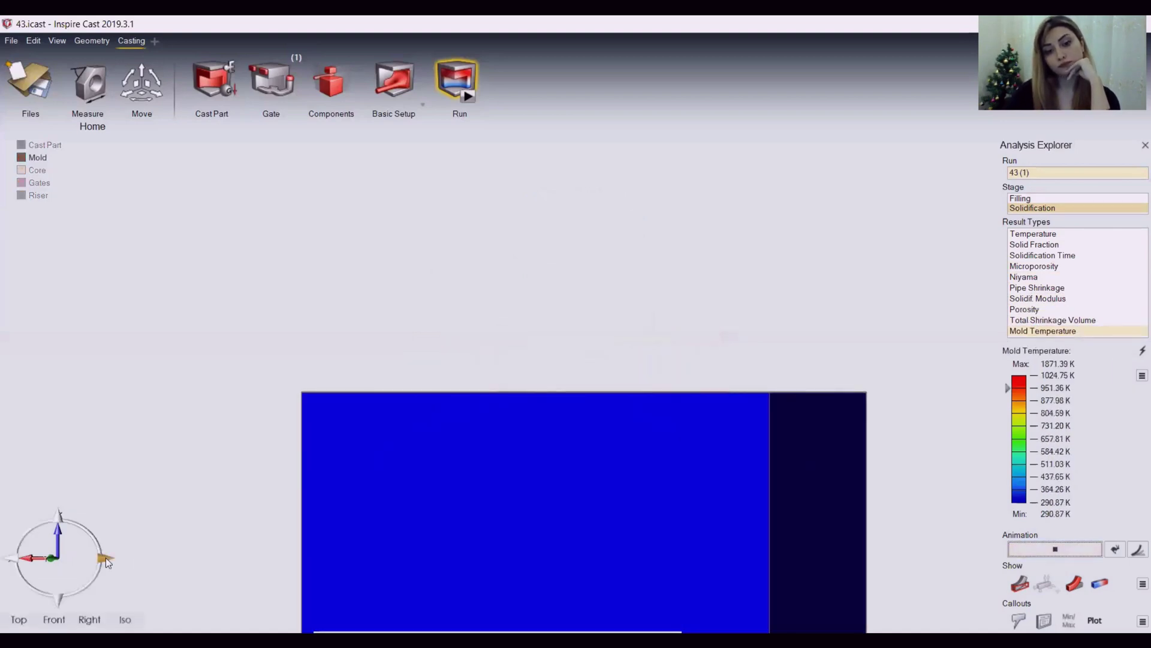
# - Recheck Temperature and Porosity, then view the Total Shrinkage Volume spot from four sides
pyautogui.click(1033, 234)
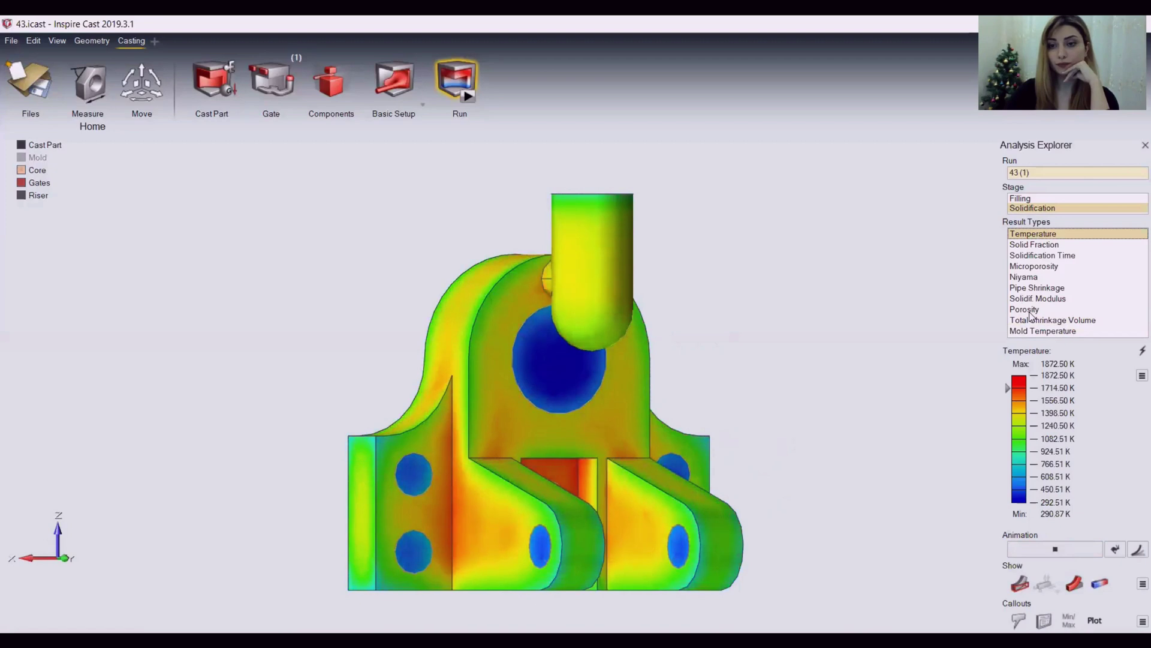
pyautogui.click(1031, 311)
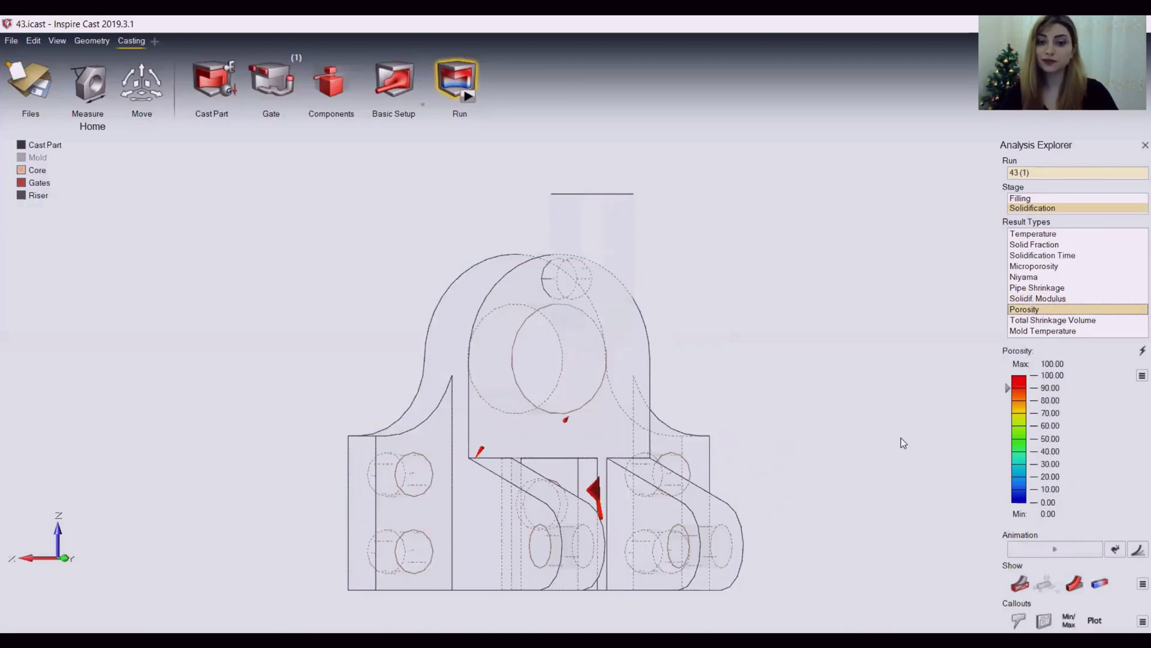
pyautogui.click(1053, 322)
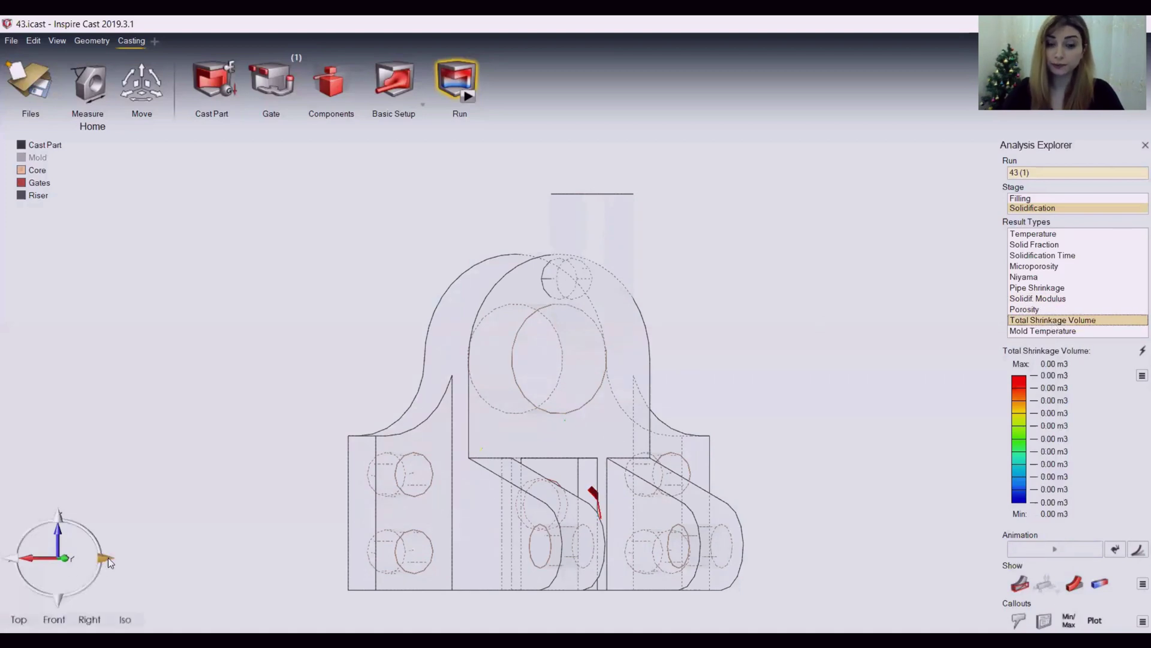
pyautogui.click(108, 558)
pyautogui.click(108, 558)
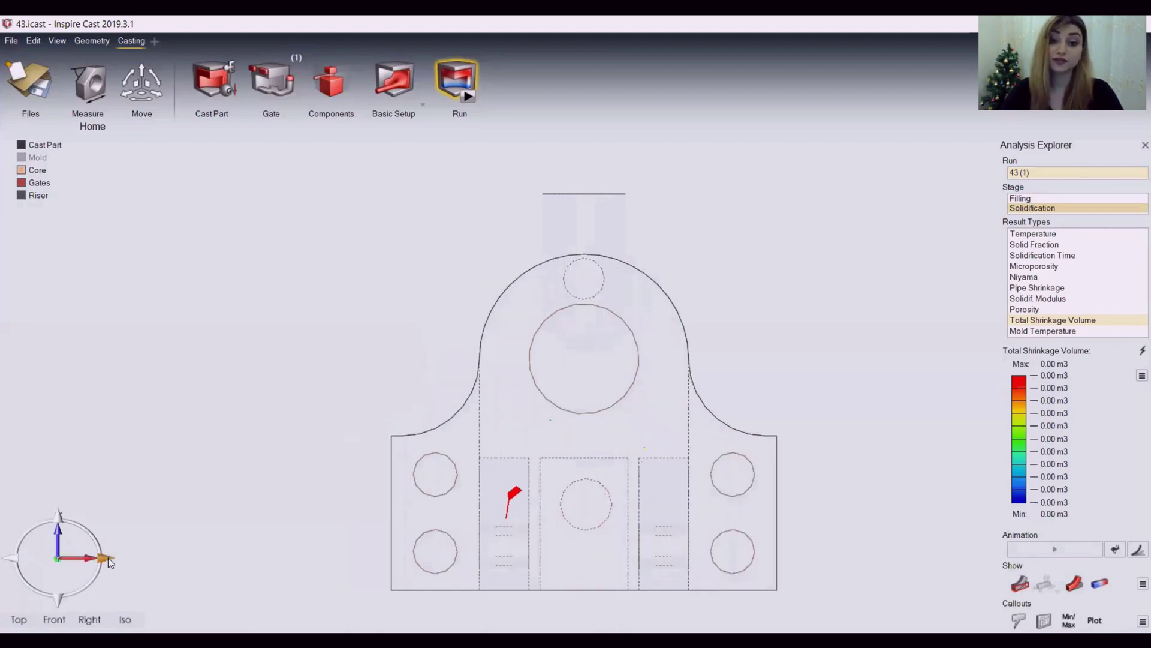
pyautogui.click(108, 558)
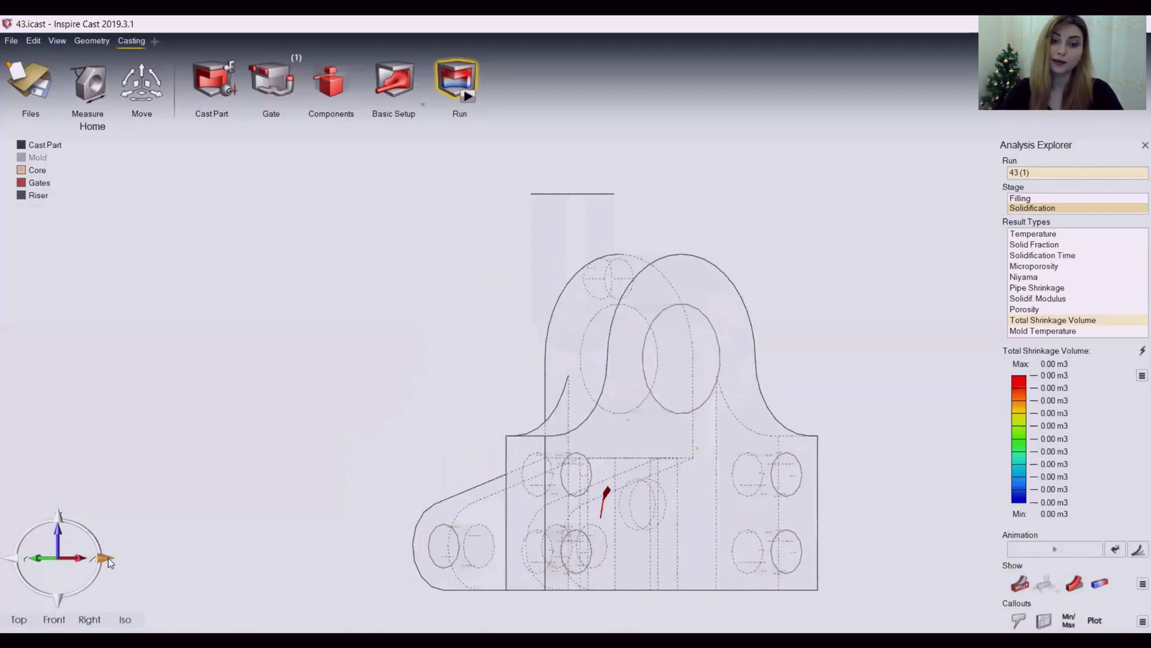
pyautogui.click(108, 558)
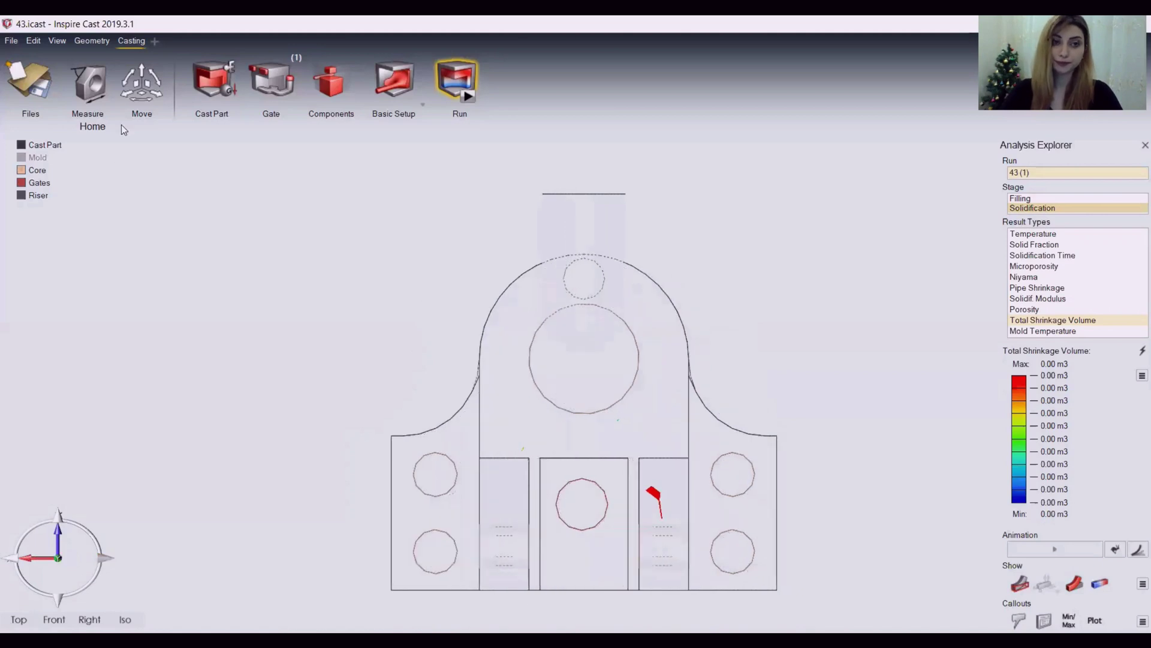
pyautogui.click(337, 89)
# - Add a sleeve to the riser
pyautogui.click(54, 620)
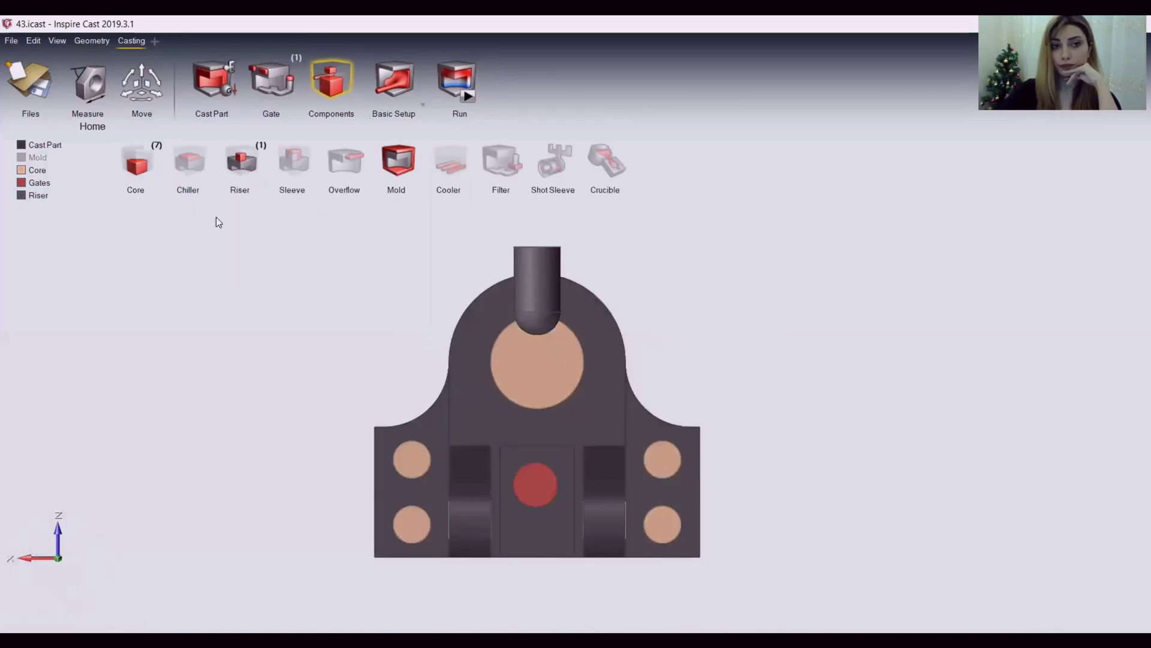
pyautogui.click(292, 161)
pyautogui.click(542, 302)
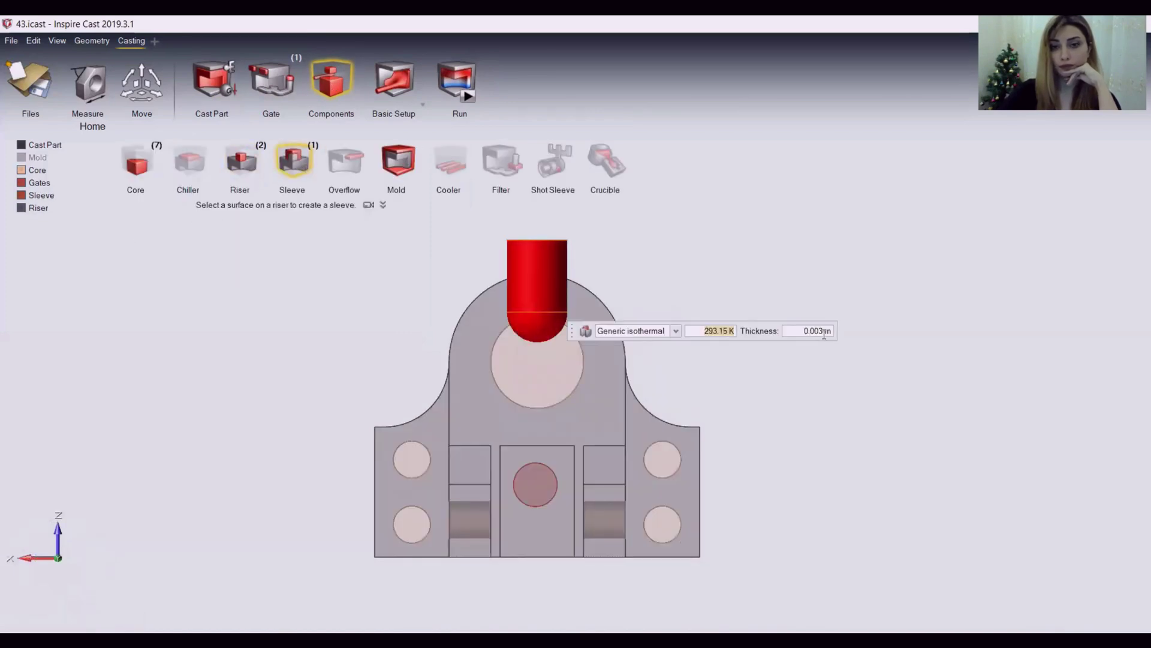
pyautogui.click(87, 619)
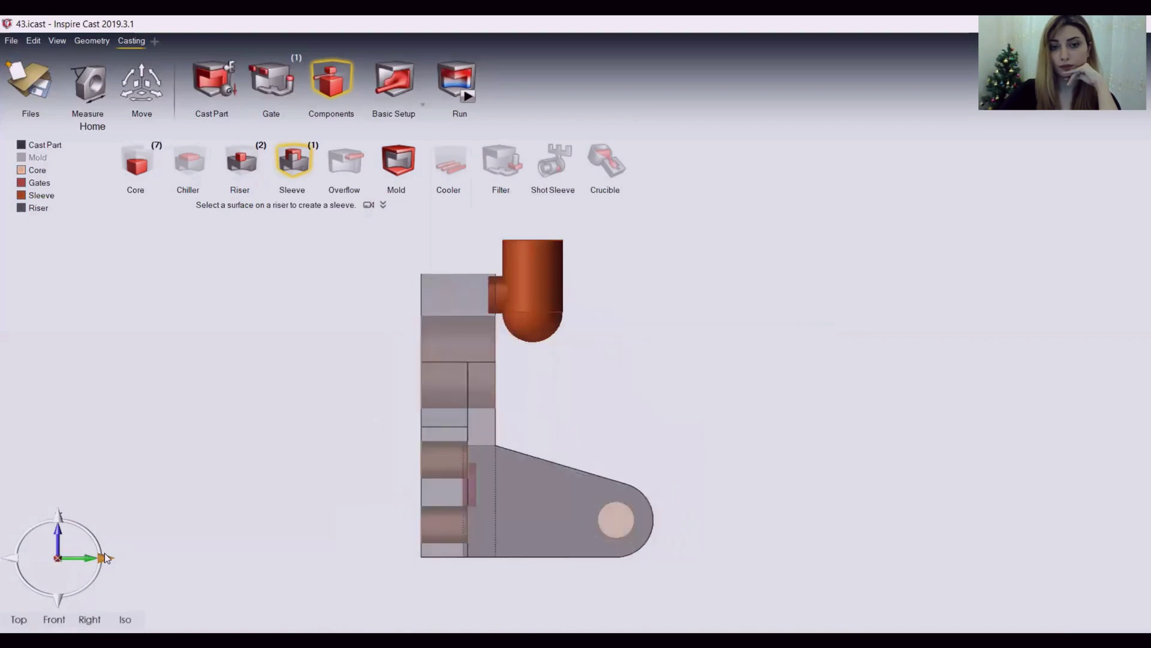
# - Place a steel chiller block on the front face
pyautogui.click(180, 173)
pyautogui.click(108, 563)
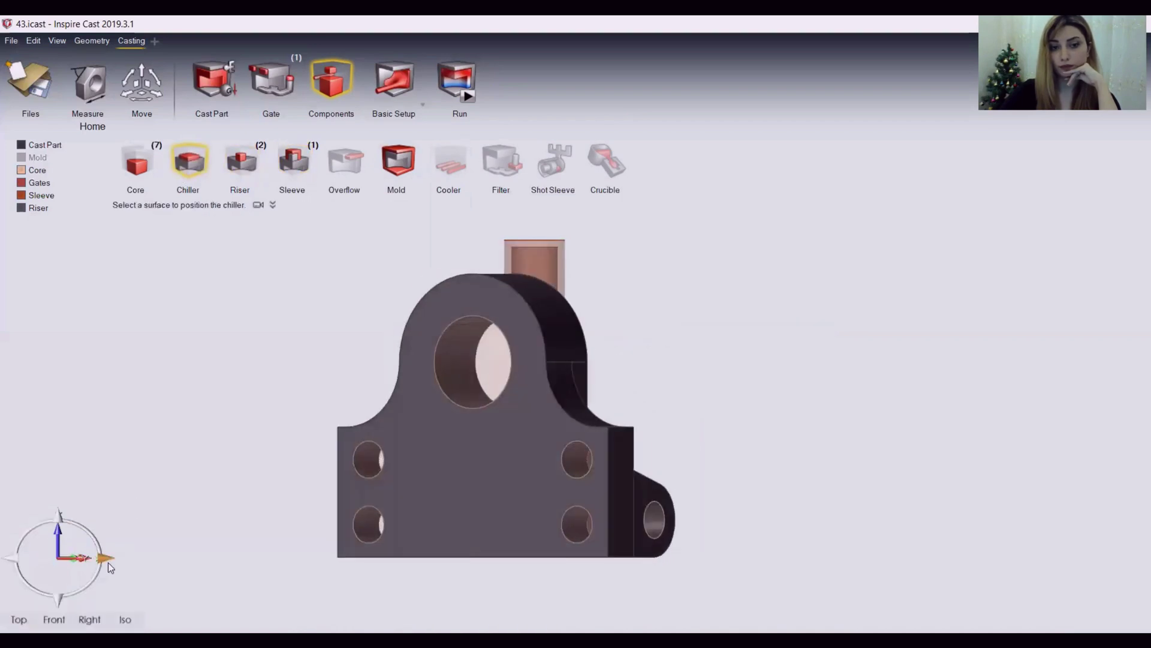
pyautogui.click(443, 444)
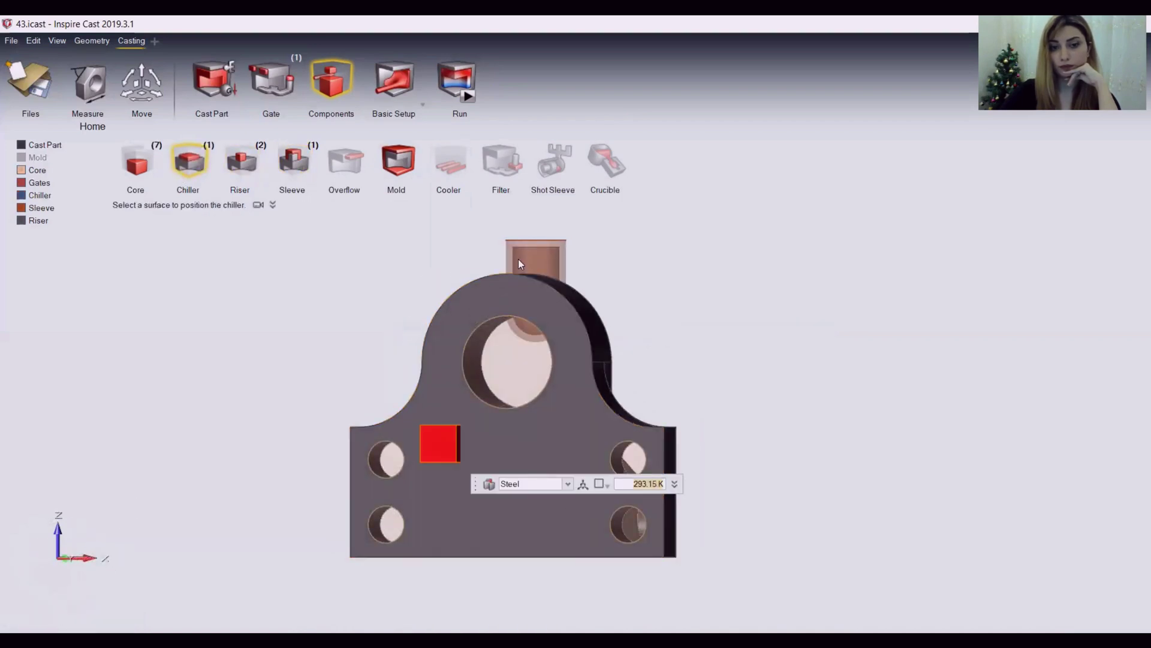
pyautogui.click(414, 165)
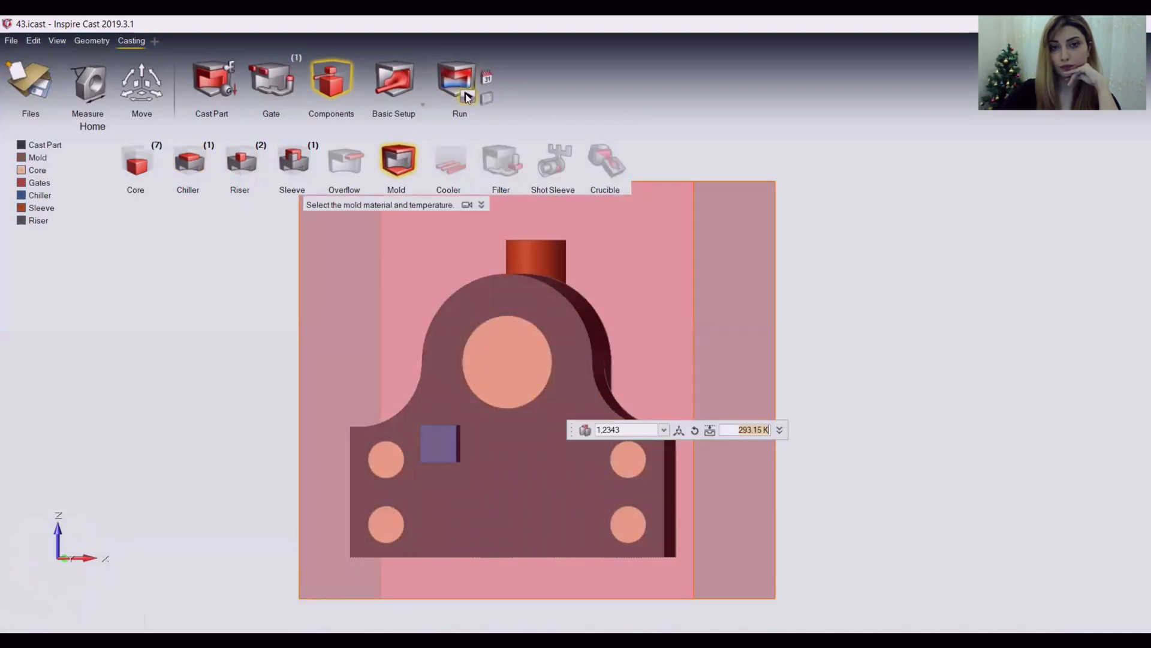
# - Review the 5 m/s Basic Setup and open the run's speed and accuracy settings
pyautogui.click(487, 98)
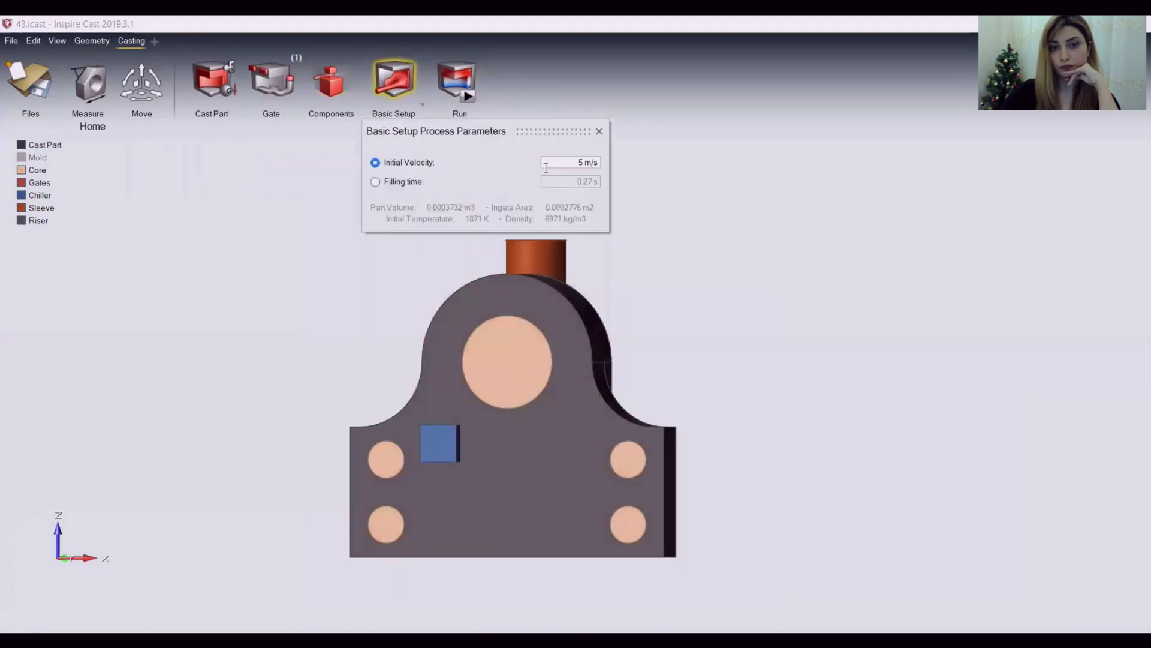
pyautogui.click(599, 132)
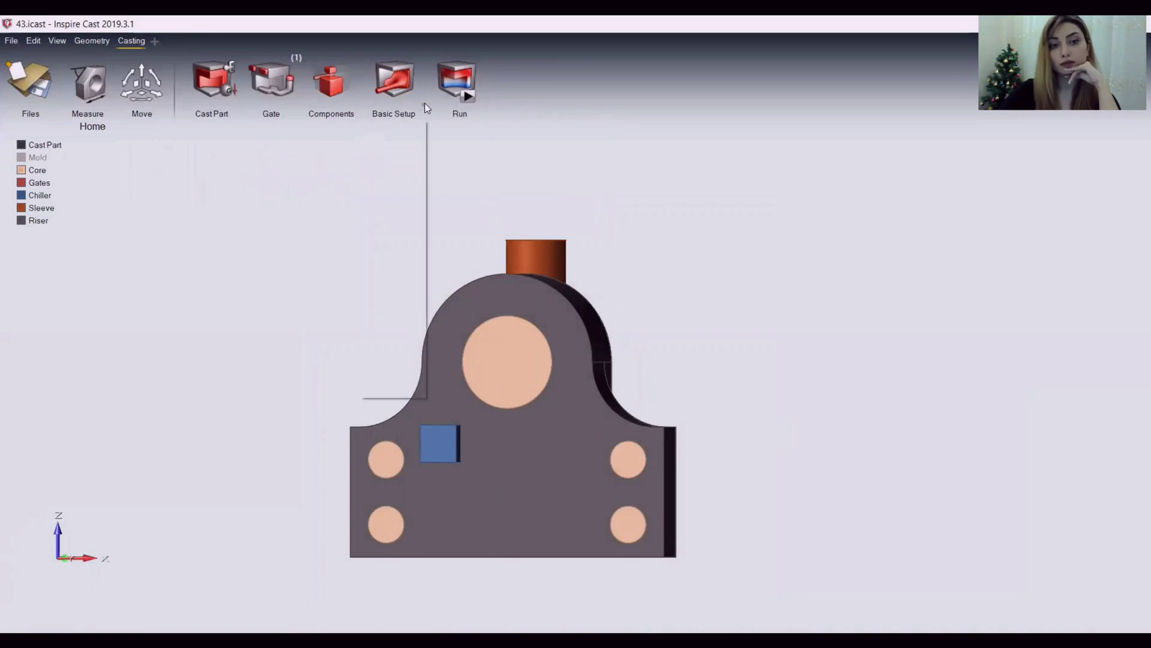
pyautogui.click(423, 104)
pyautogui.click(469, 96)
pyautogui.click(478, 222)
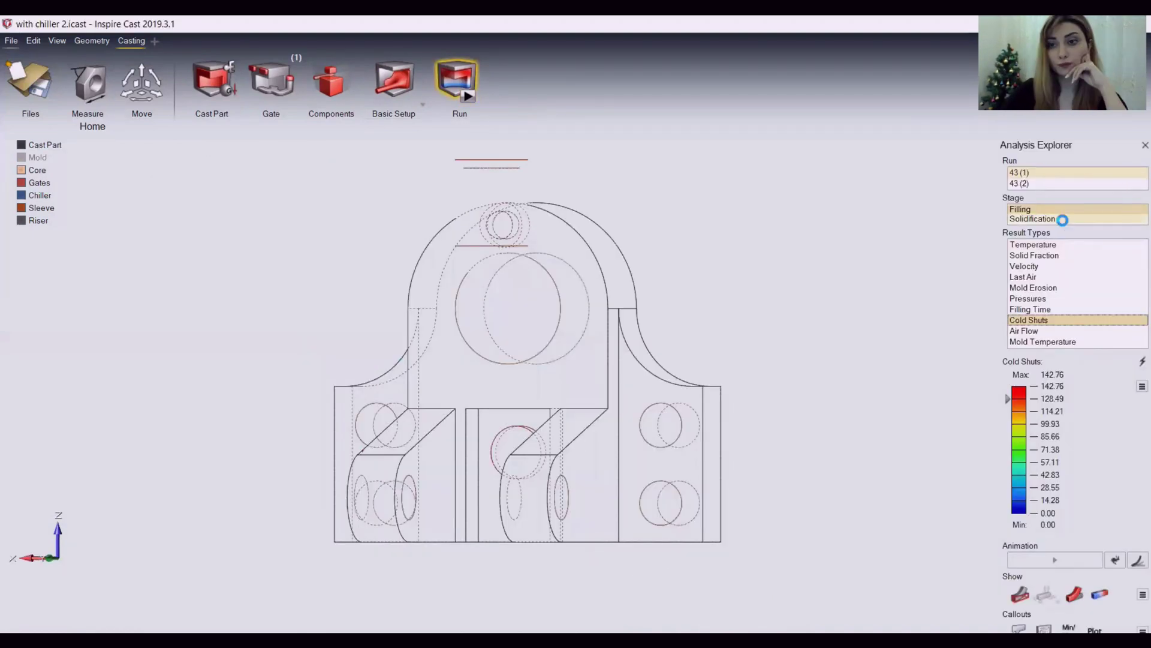
# - Play the filling Temperature animation for the chilled casting and view it at an angle
pyautogui.click(1033, 244)
pyautogui.click(1054, 560)
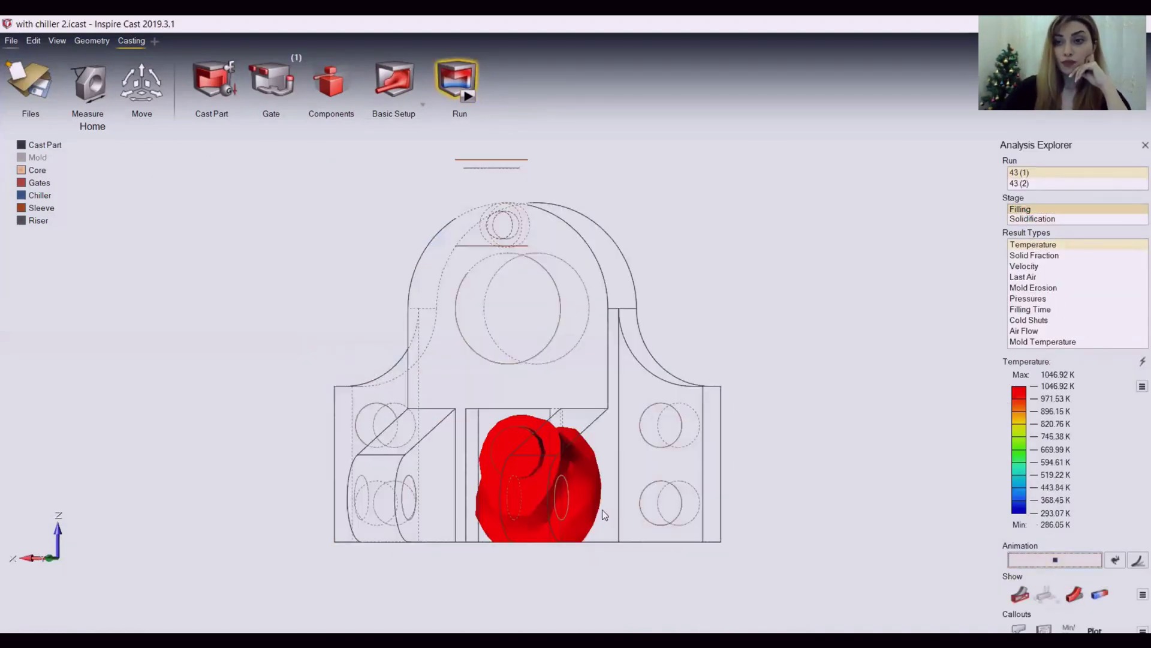
pyautogui.click(99, 559)
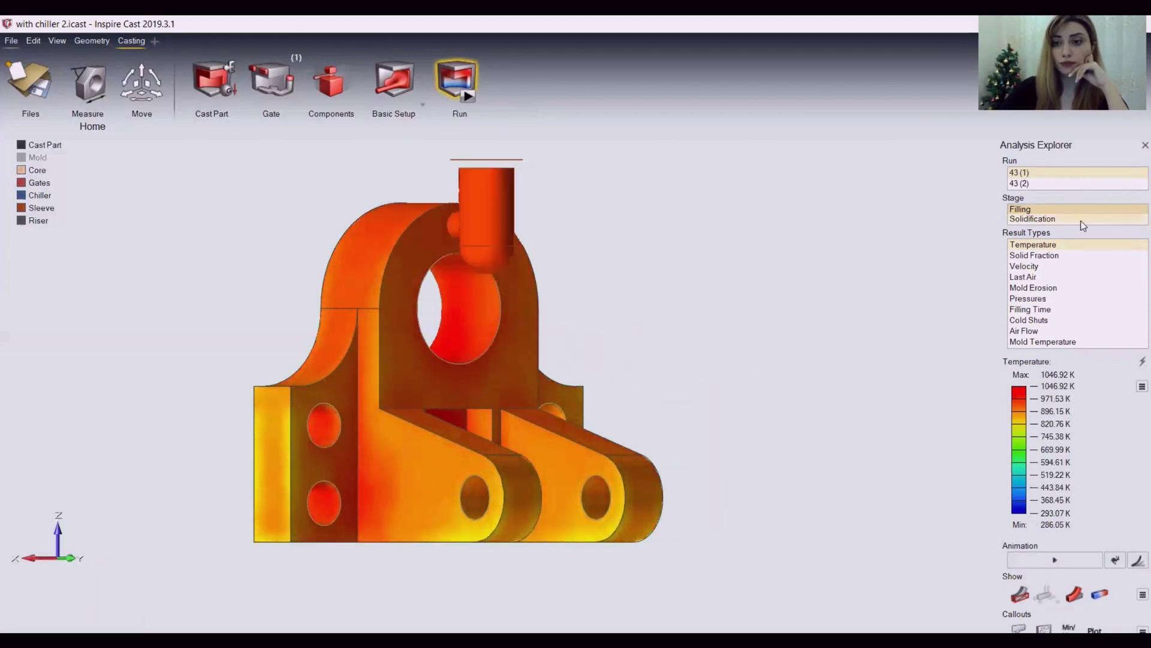
pyautogui.click(1052, 217)
pyautogui.click(1043, 210)
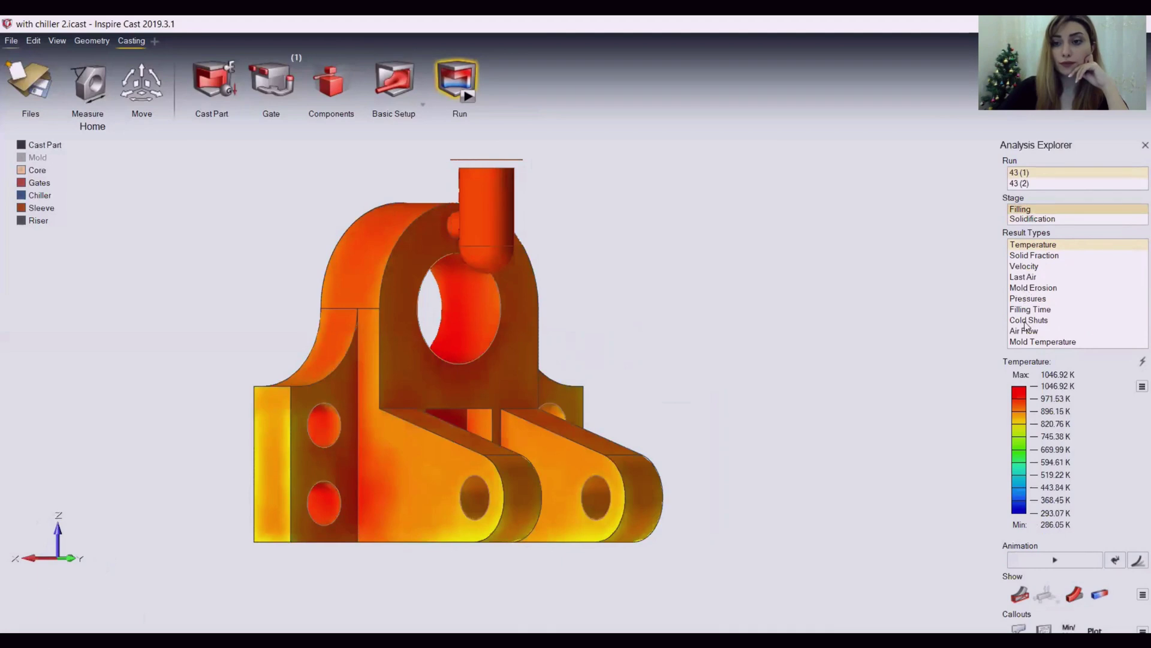
pyautogui.click(1024, 558)
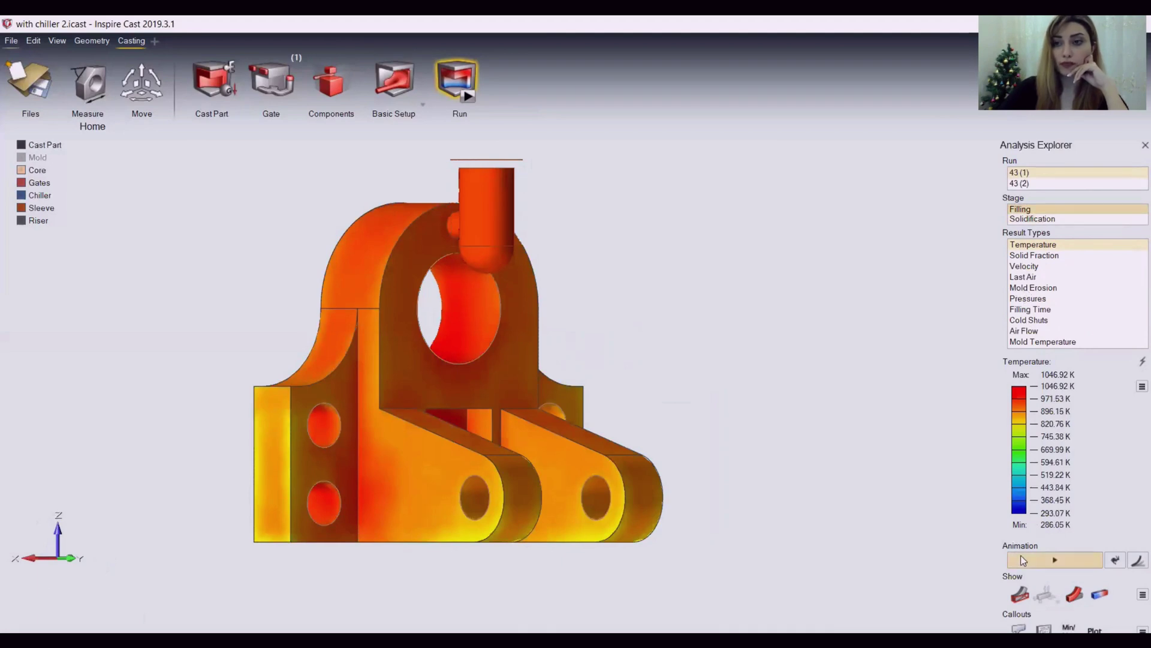
# - Show the filling Solid Fraction result and replay it, inspecting from several sides
pyautogui.click(98, 559)
pyautogui.click(99, 559)
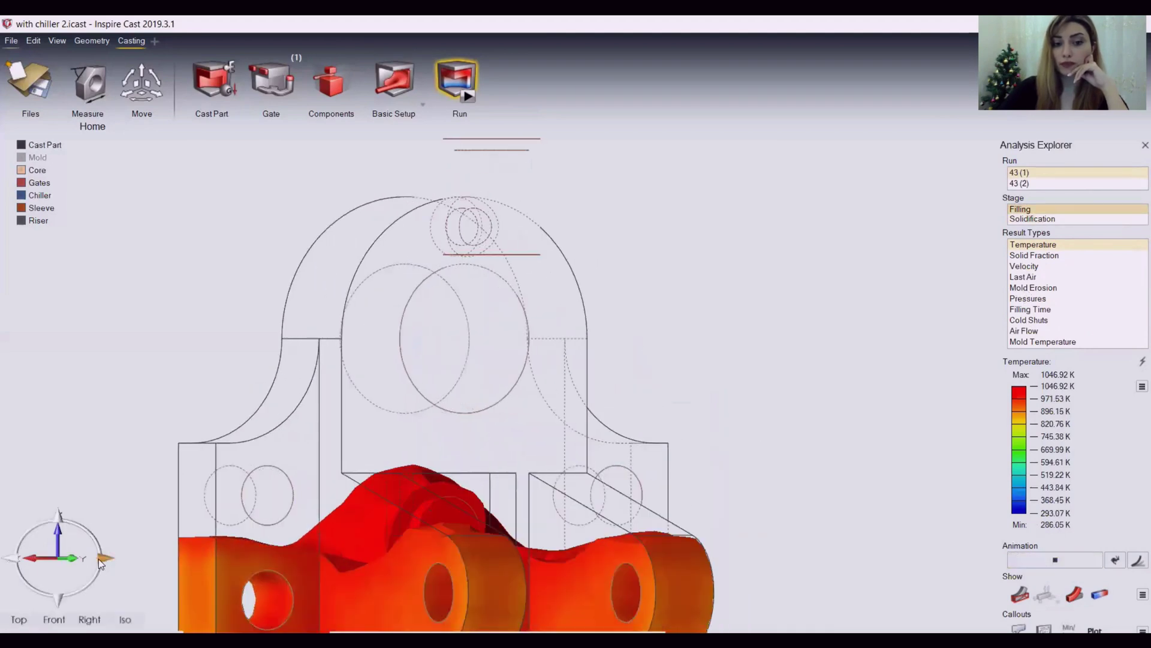
pyautogui.moveTo(542, 287); pyautogui.dragTo(492, 358, button='right')
pyautogui.scroll(1, 492, 357)
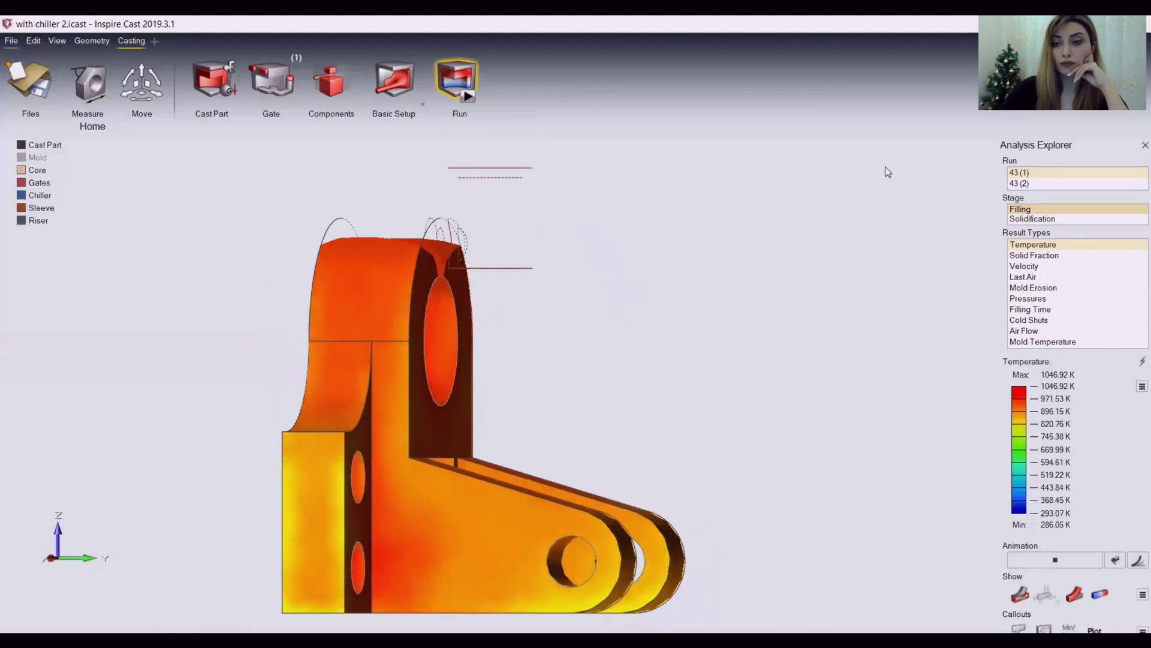
pyautogui.click(1033, 256)
pyautogui.click(1029, 563)
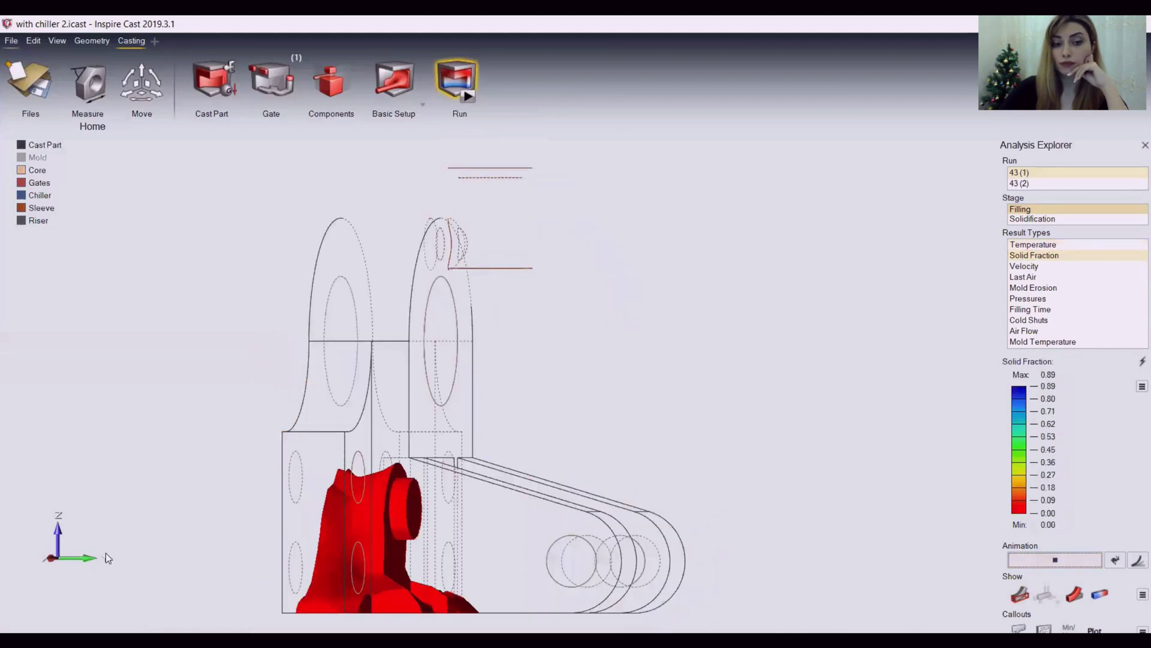
pyautogui.click(108, 554)
pyautogui.click(108, 554)
pyautogui.click(108, 556)
pyautogui.click(108, 556)
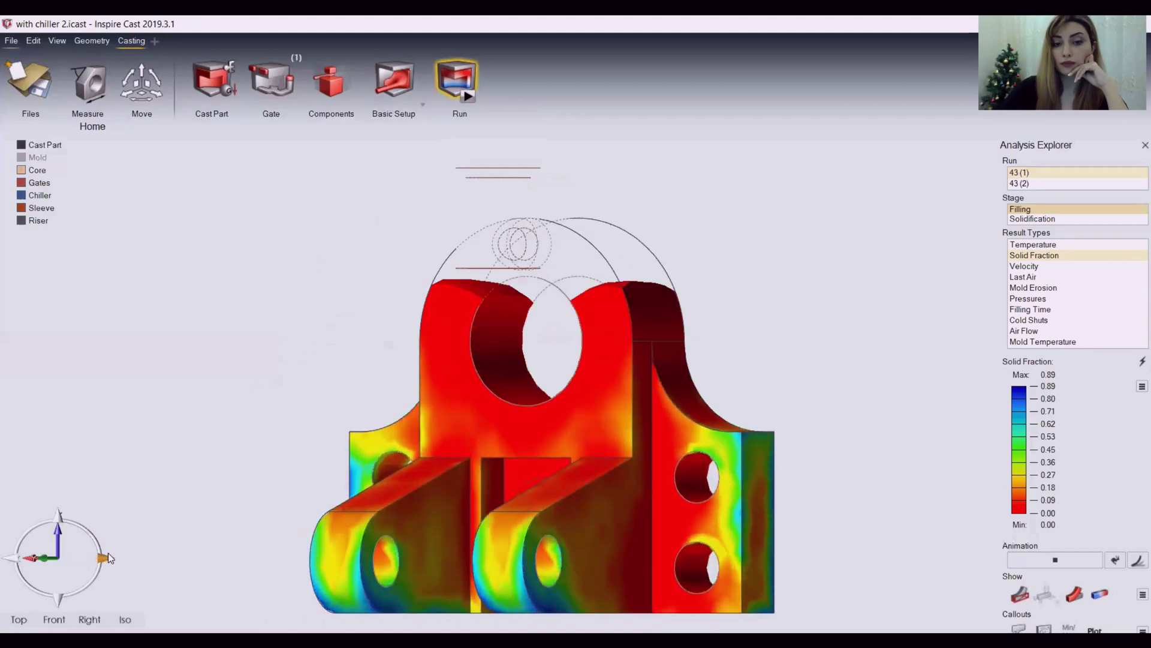
# - View the Cold Shuts result, then play the solidification temperature animation
pyautogui.click(1029, 320)
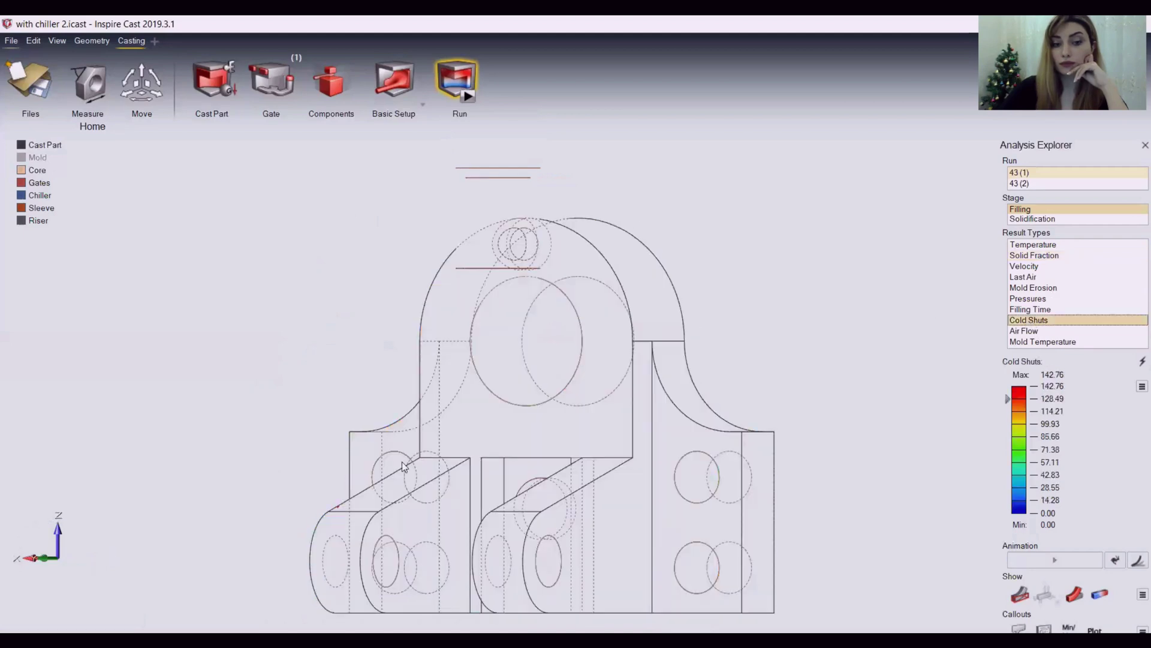
pyautogui.click(108, 559)
pyautogui.click(105, 559)
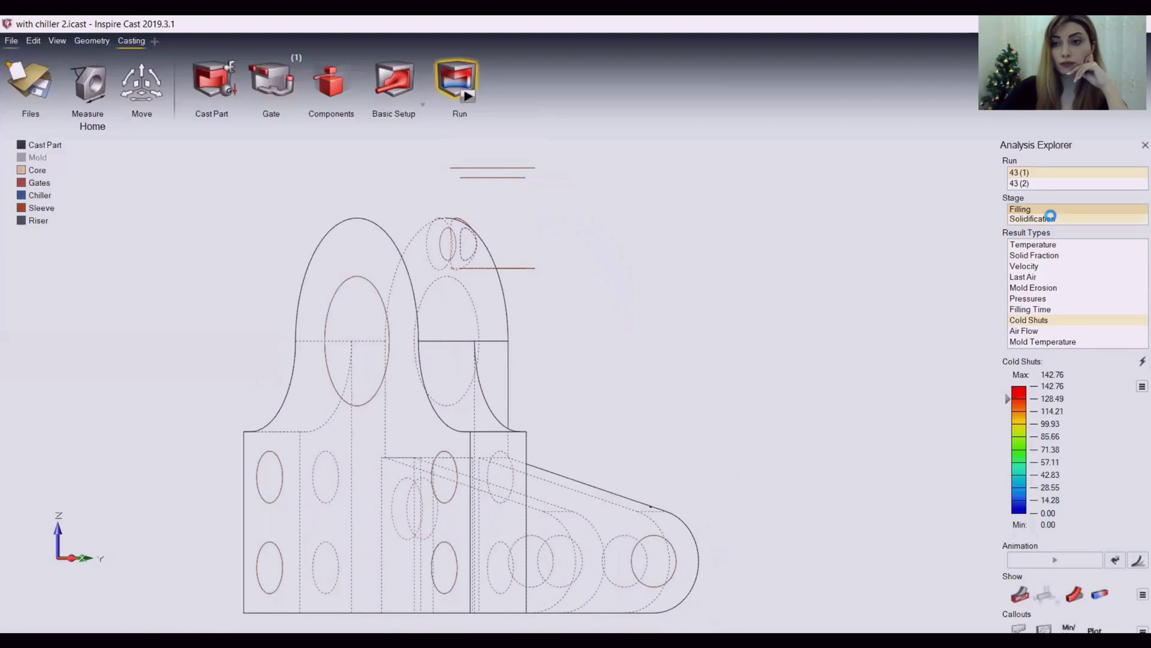
pyautogui.click(1032, 219)
pyautogui.click(1055, 560)
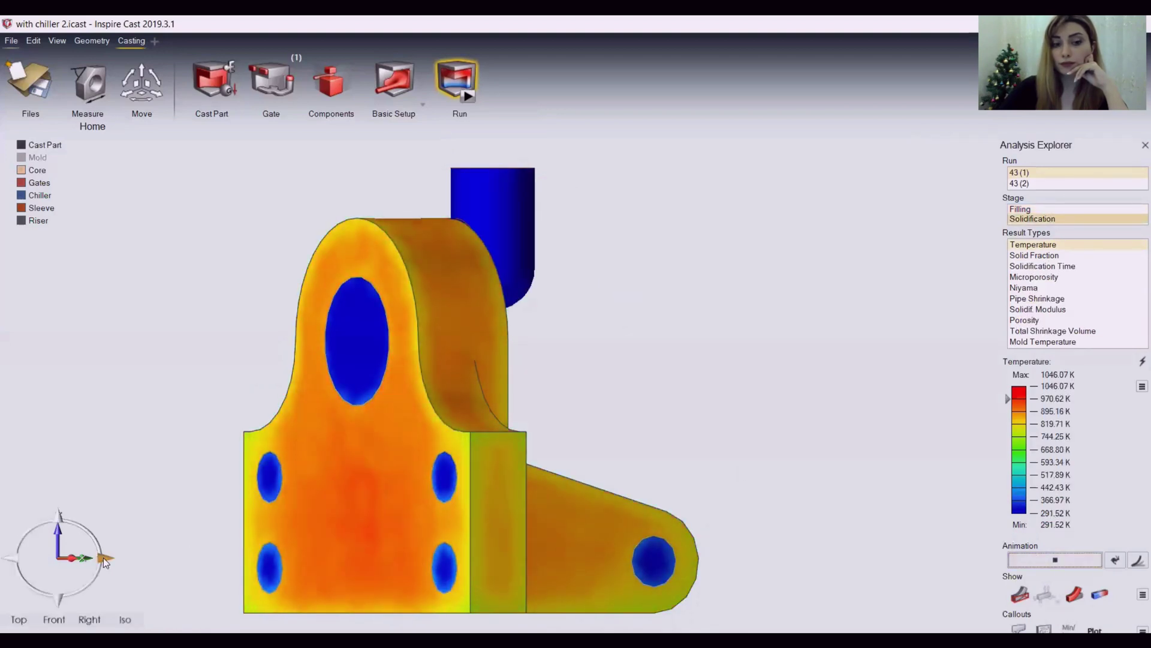
# - Show Microporosity and Solidification Time, then play the Solid Fraction animation
pyautogui.click(103, 558)
pyautogui.click(103, 558)
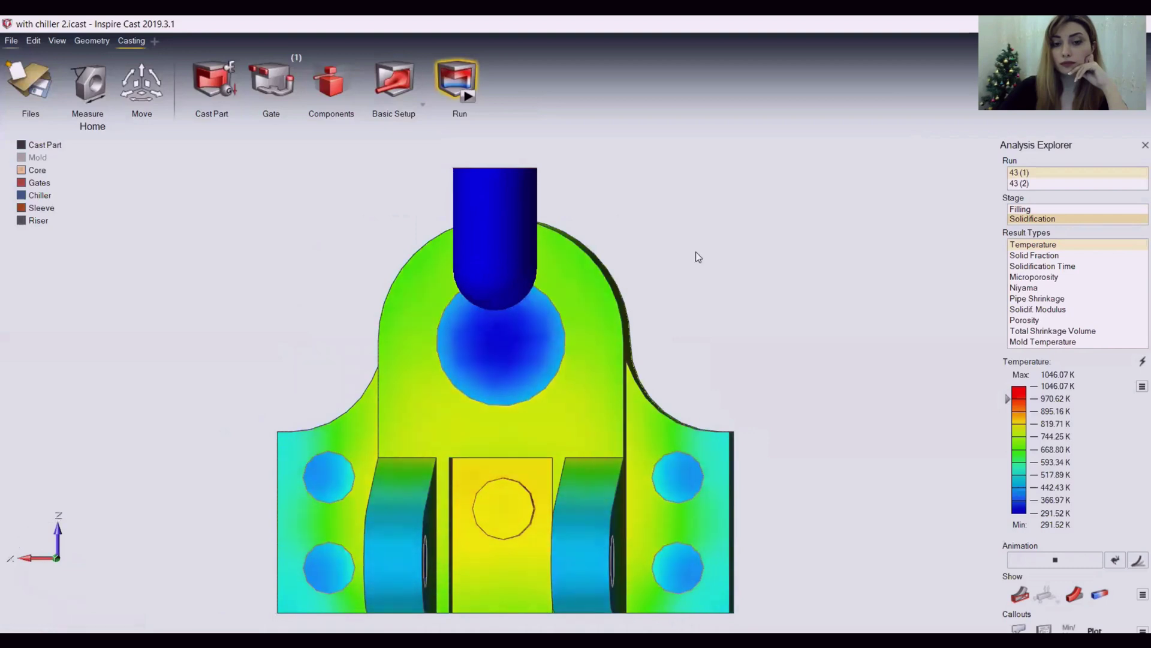
pyautogui.click(1037, 278)
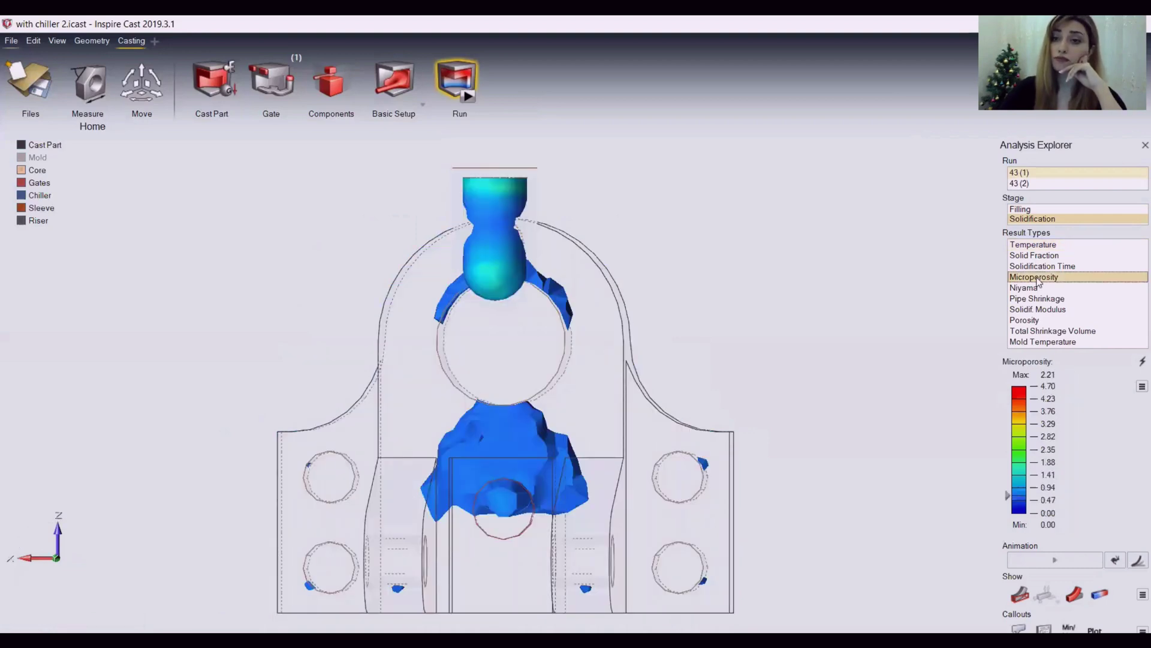
pyautogui.click(103, 559)
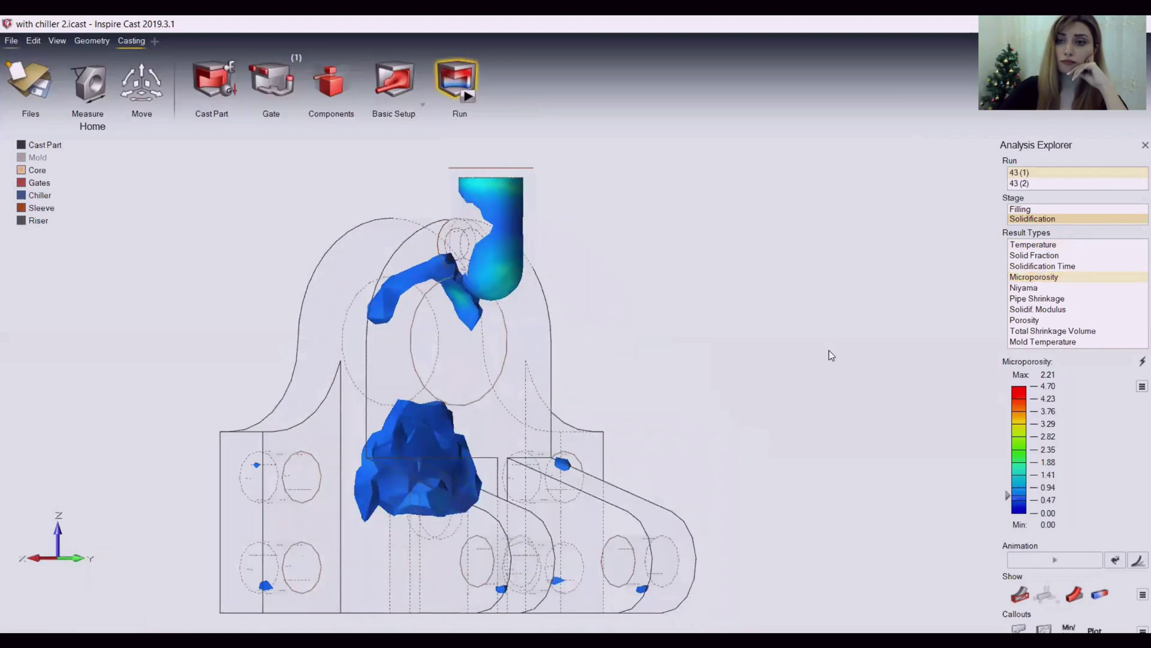
pyautogui.click(1064, 267)
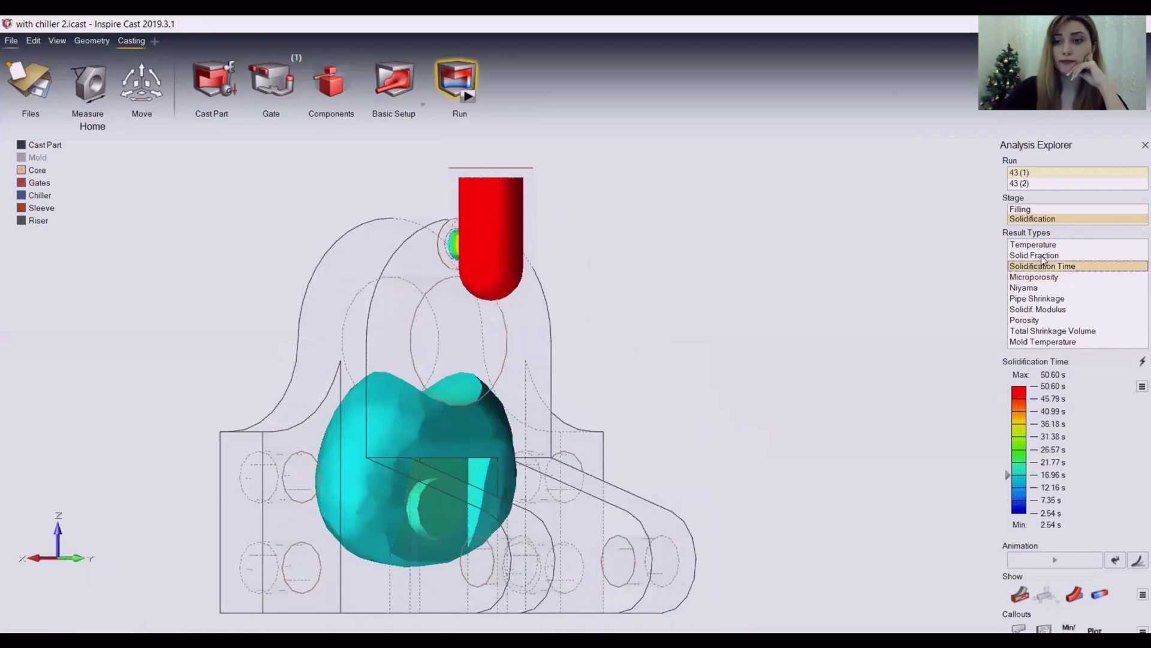
pyautogui.click(1034, 255)
pyautogui.click(1055, 559)
# - Step through the Microporosity, Niyama and Pipe Shrinkage results, rotating the part
pyautogui.click(23, 559)
pyautogui.click(1029, 278)
pyautogui.click(1036, 297)
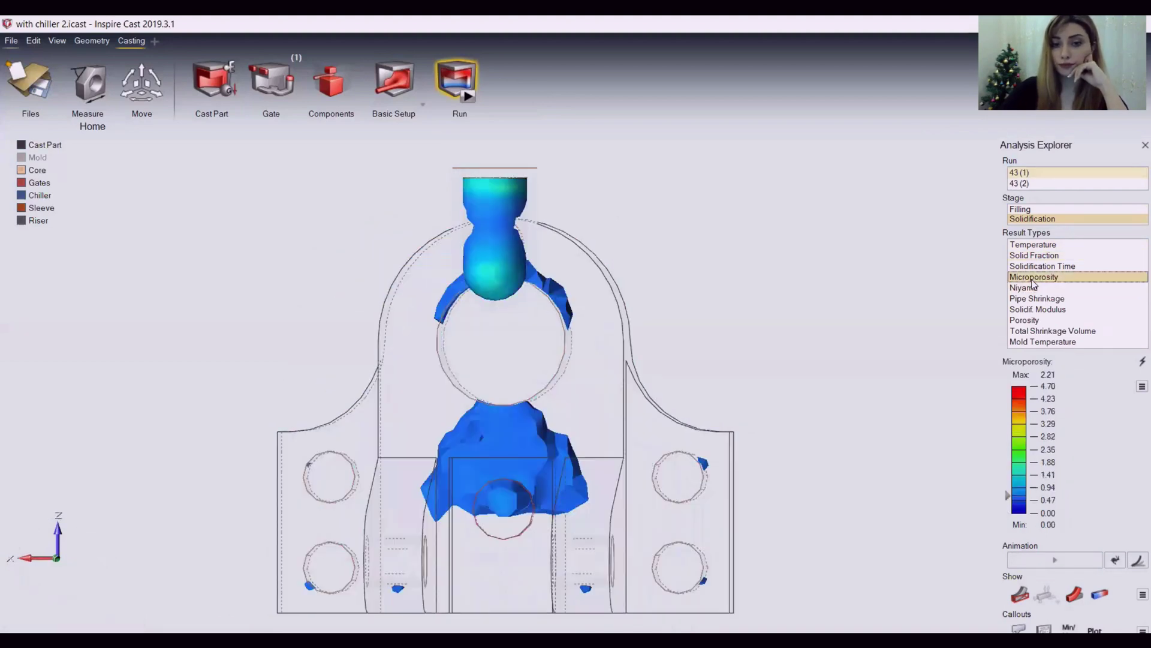
pyautogui.click(1035, 289)
pyautogui.click(1037, 298)
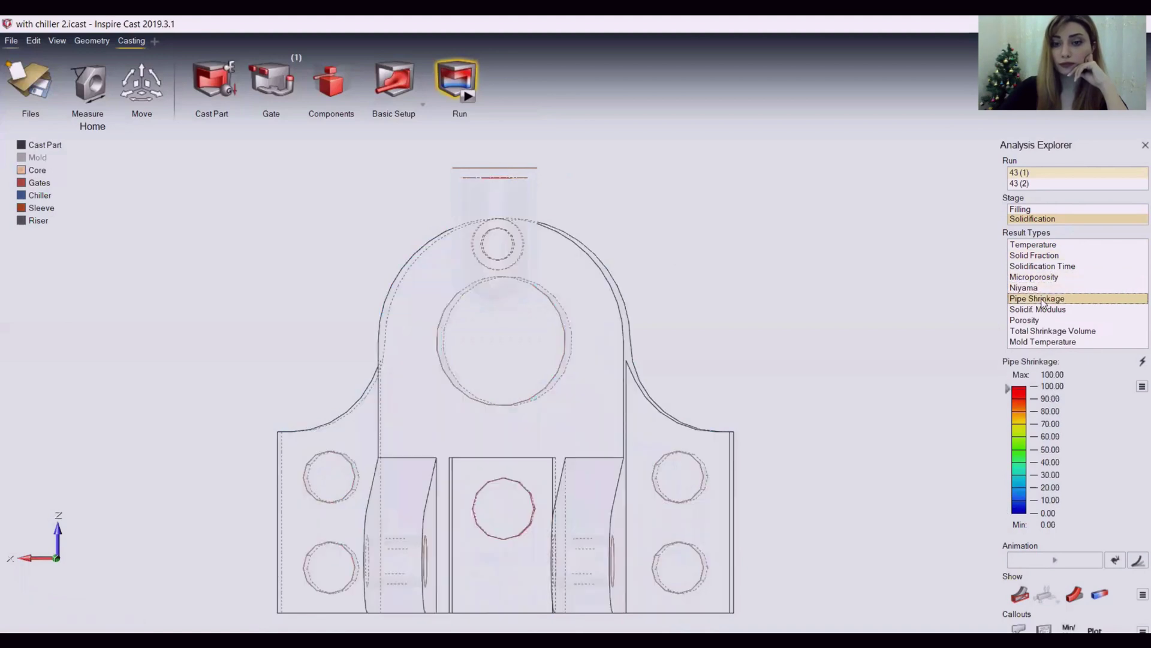
pyautogui.click(103, 558)
pyautogui.click(103, 558)
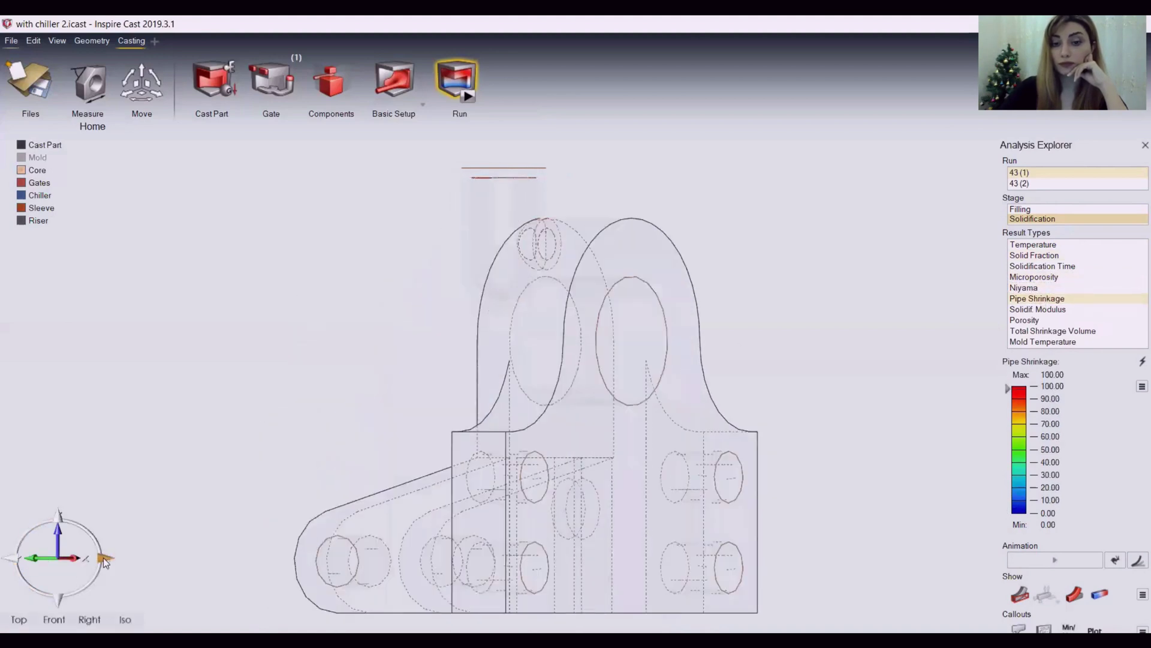
# - Show Solidif. Modulus, Porosity and Total Shrinkage Volume, ending on the side-view Temperature
pyautogui.click(1033, 309)
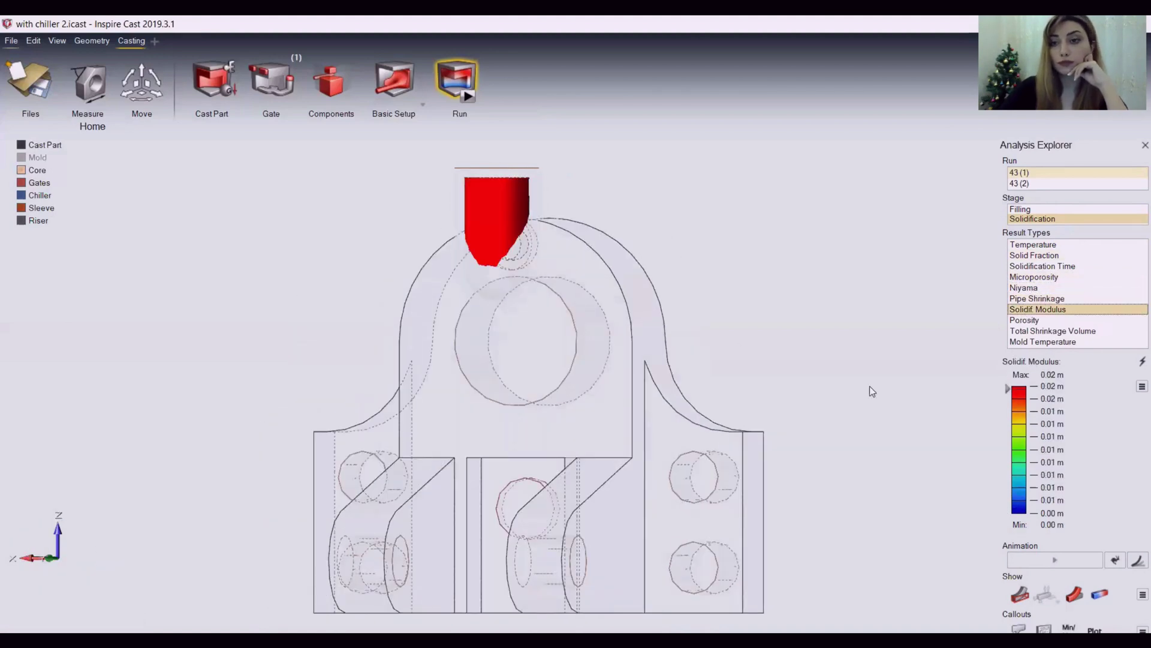
pyautogui.click(1025, 320)
pyautogui.click(101, 556)
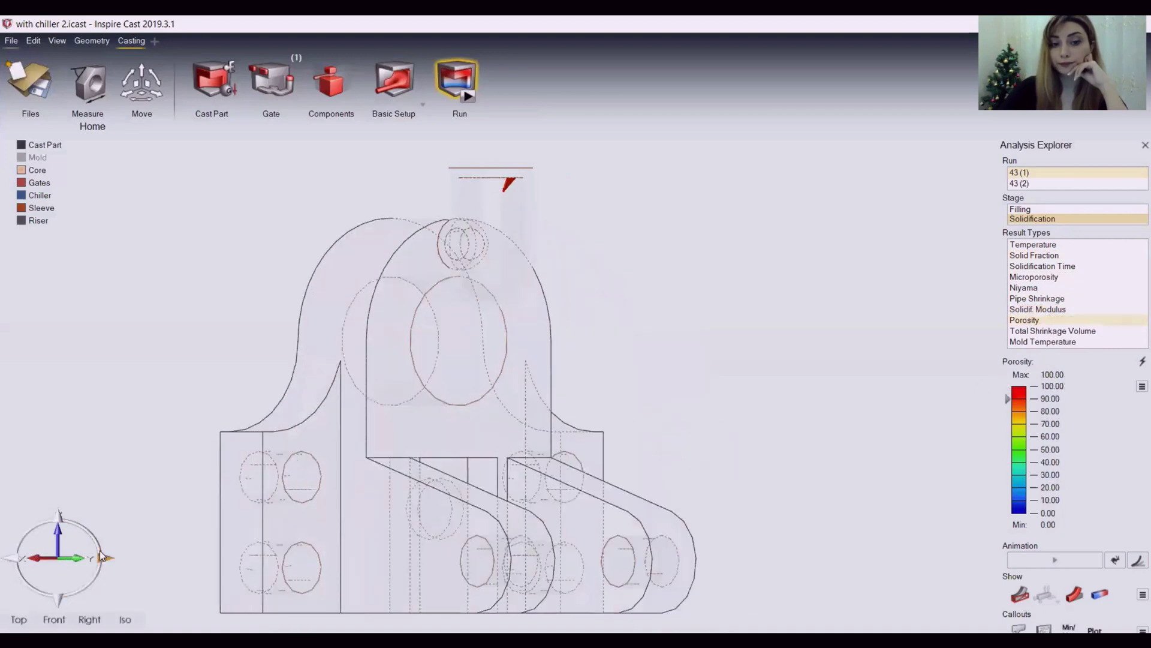
pyautogui.click(100, 555)
pyautogui.press('Down')
pyautogui.click(103, 557)
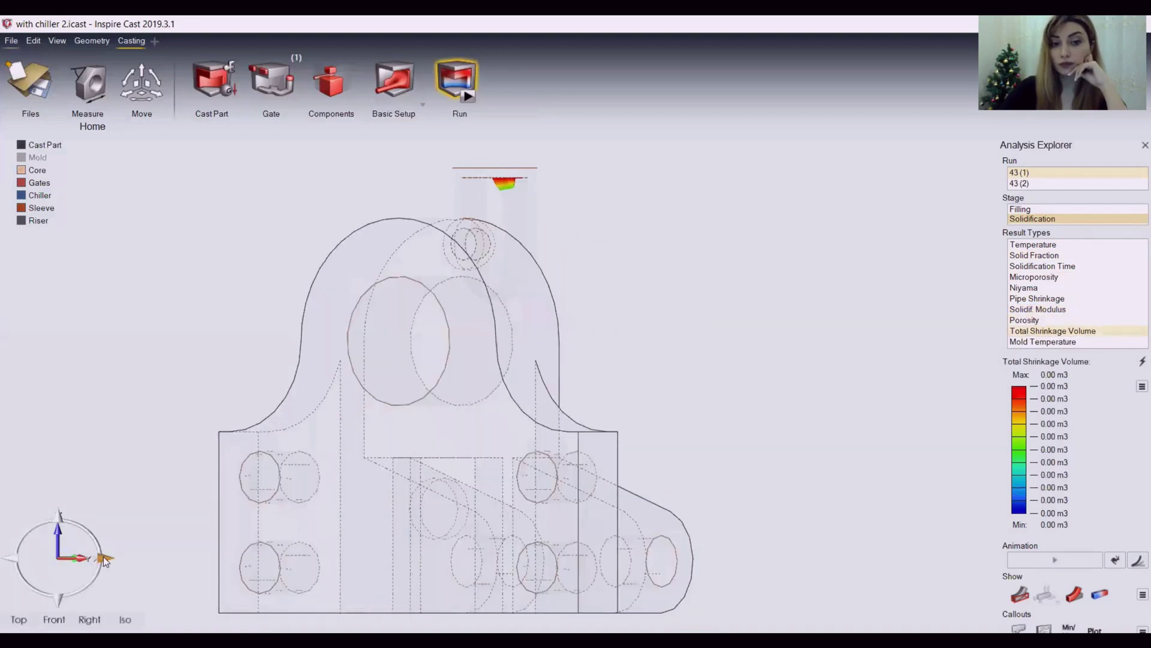
pyautogui.click(1033, 244)
pyautogui.press('Right')
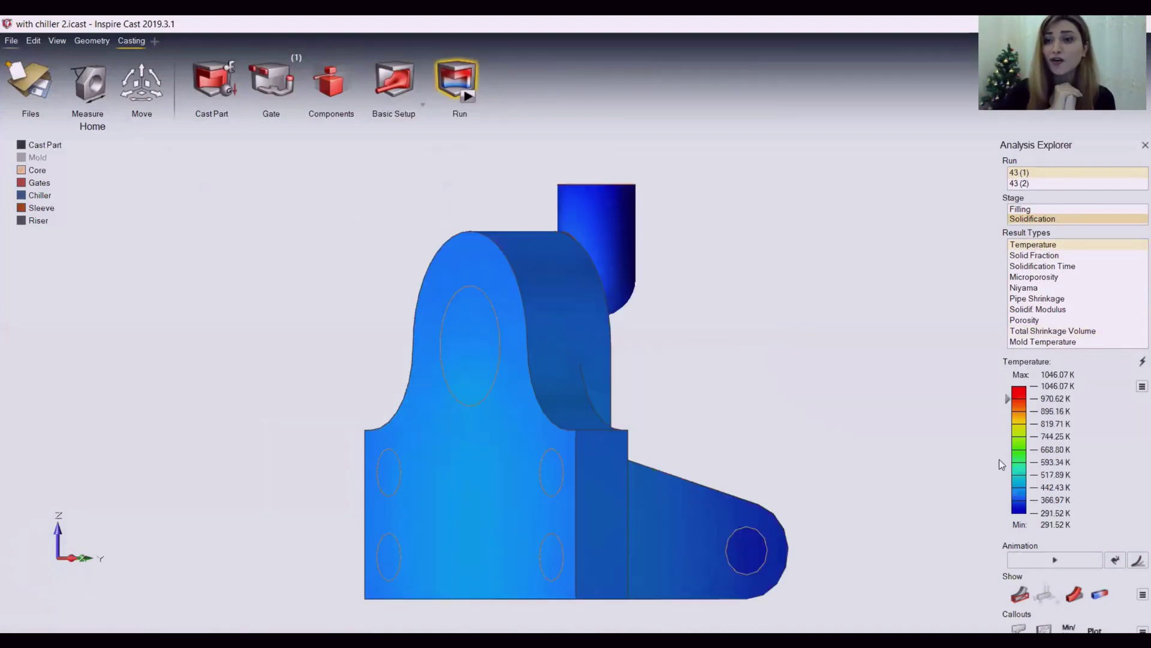
pyautogui.click(335, 90)
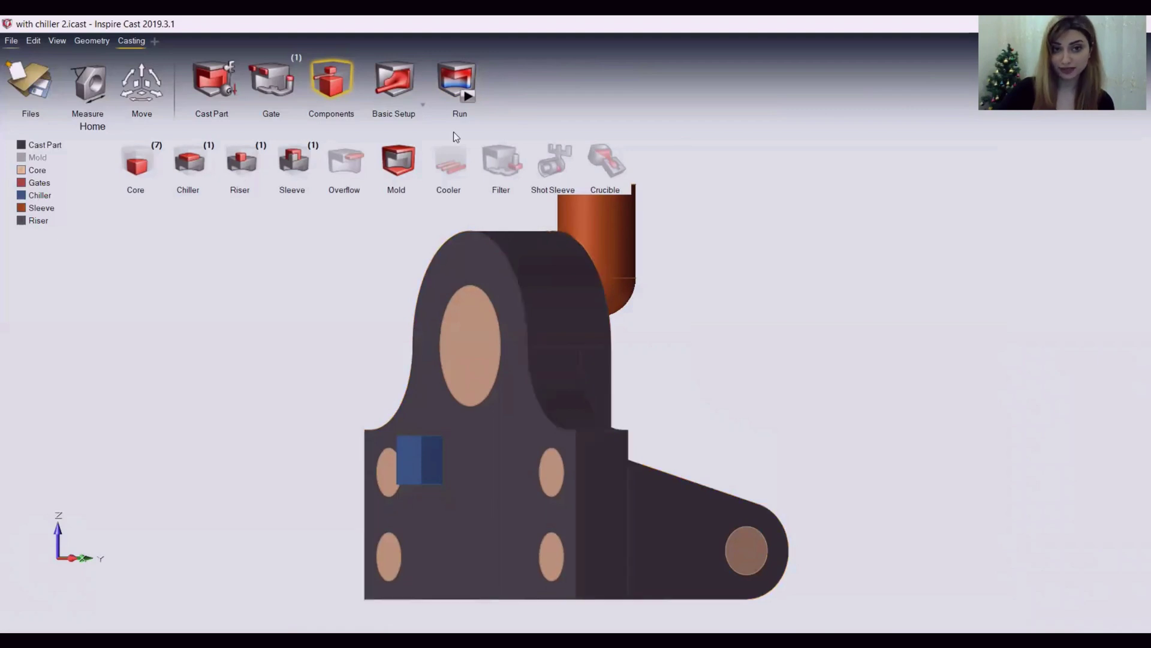
pyautogui.moveTo(454, 132)
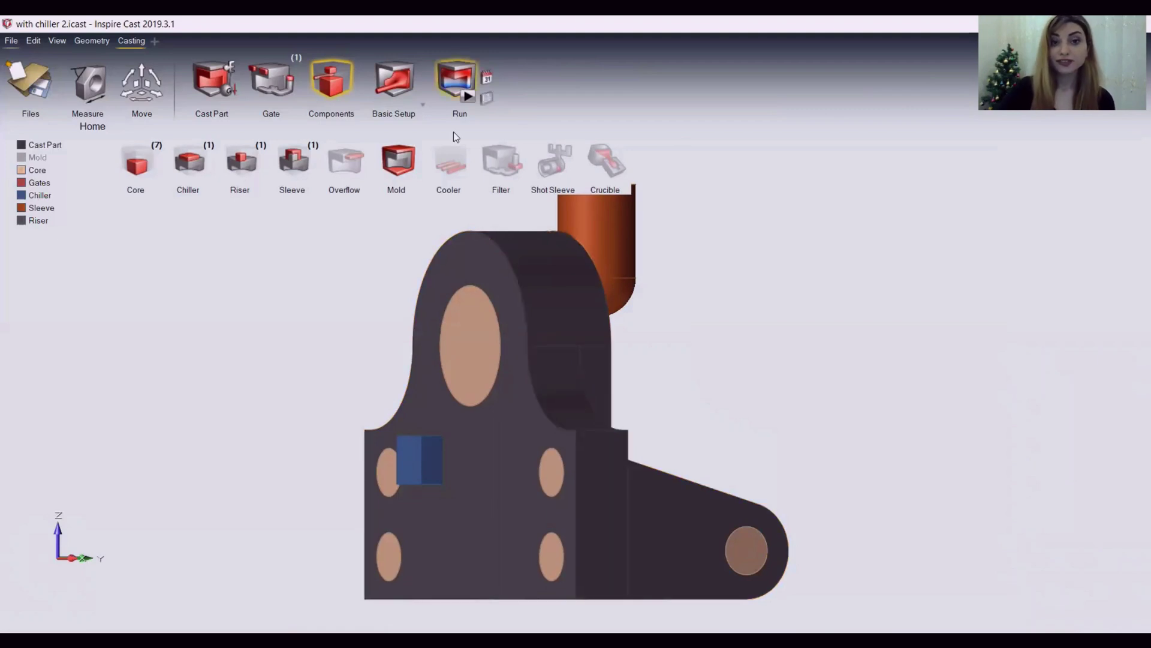
pyautogui.click(486, 97)
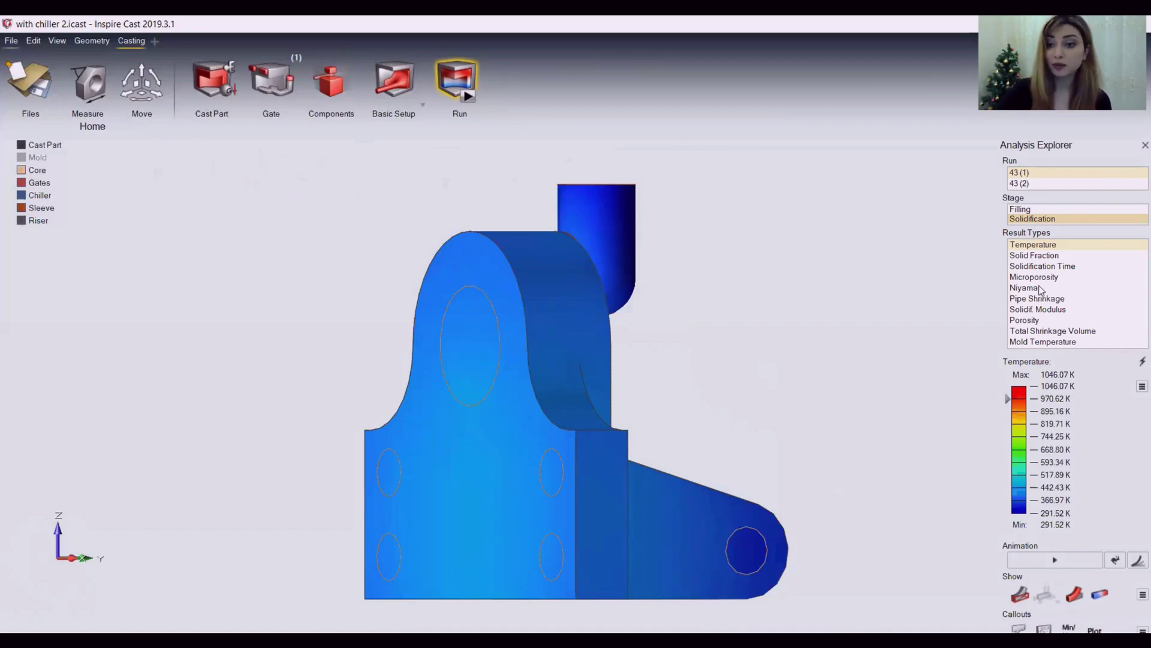
# - Compare Porosity and Total Shrinkage Volume, then show Microporosity peaking at 2.21
pyautogui.click(1027, 323)
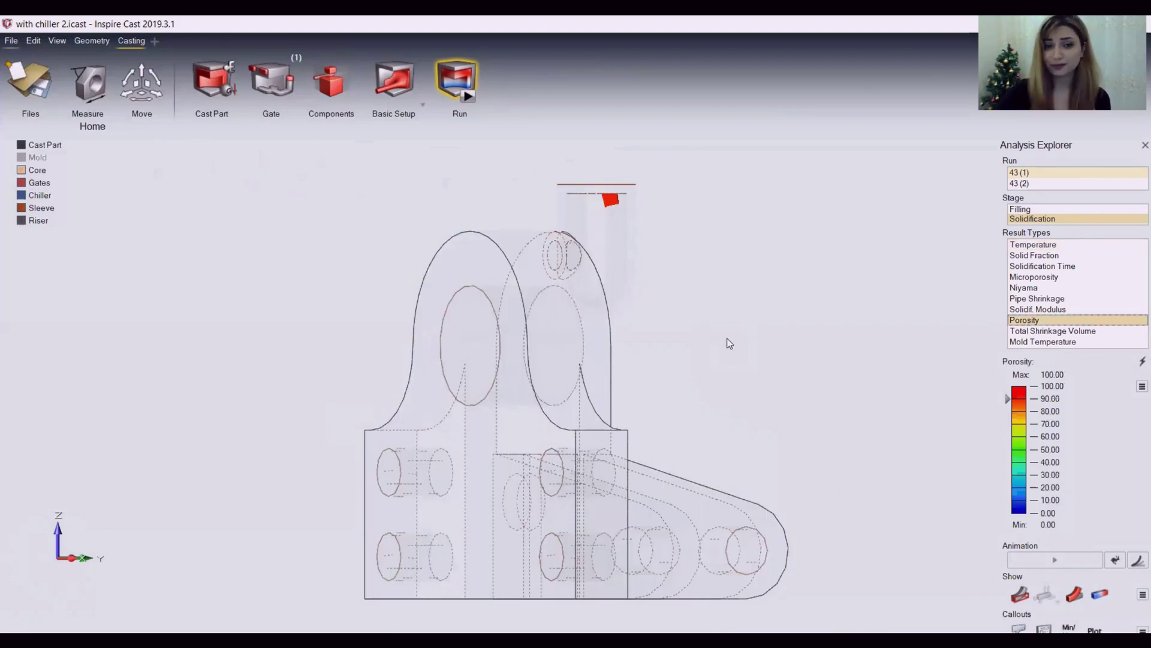
pyautogui.click(1037, 331)
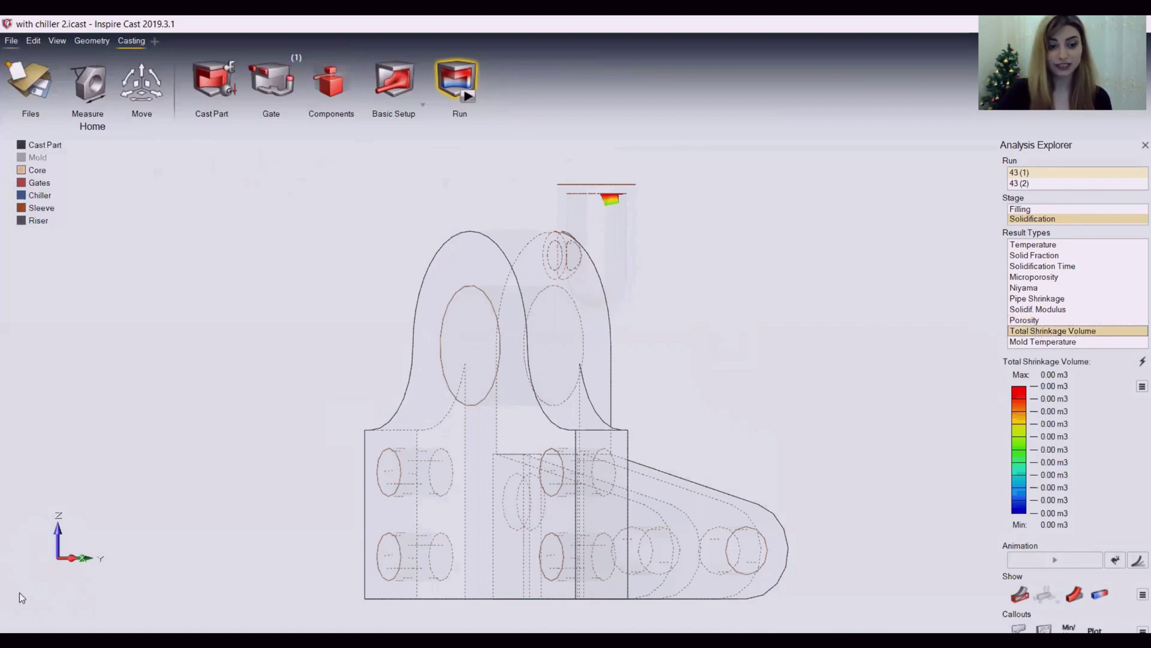
pyautogui.click(103, 558)
pyautogui.click(103, 559)
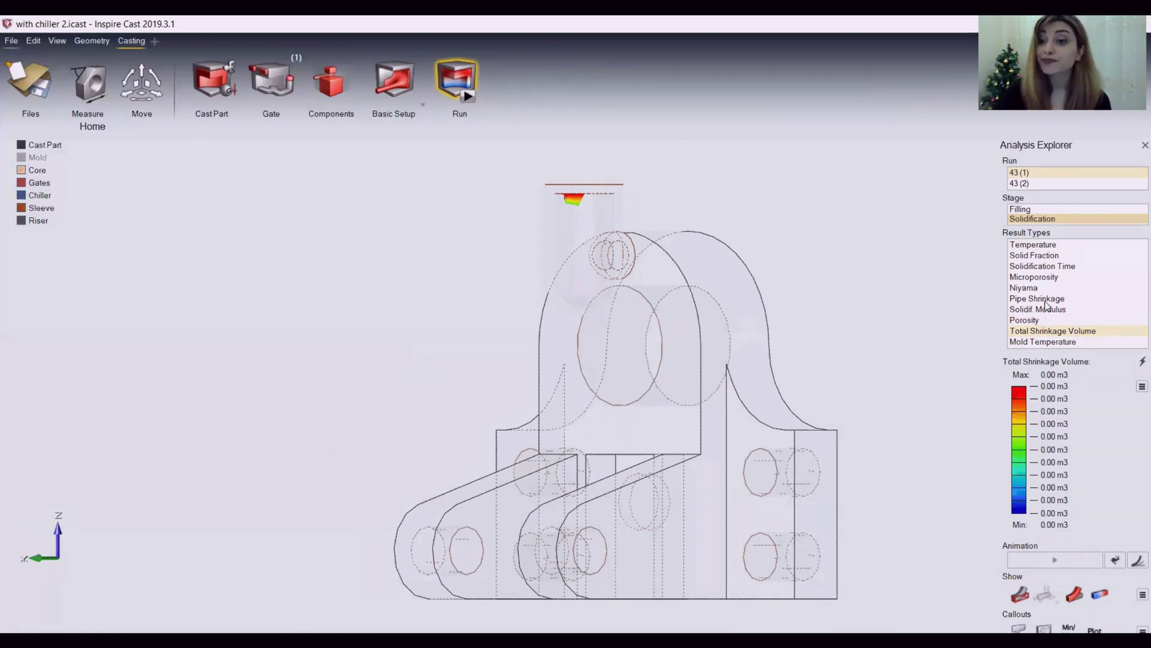
pyautogui.click(1043, 320)
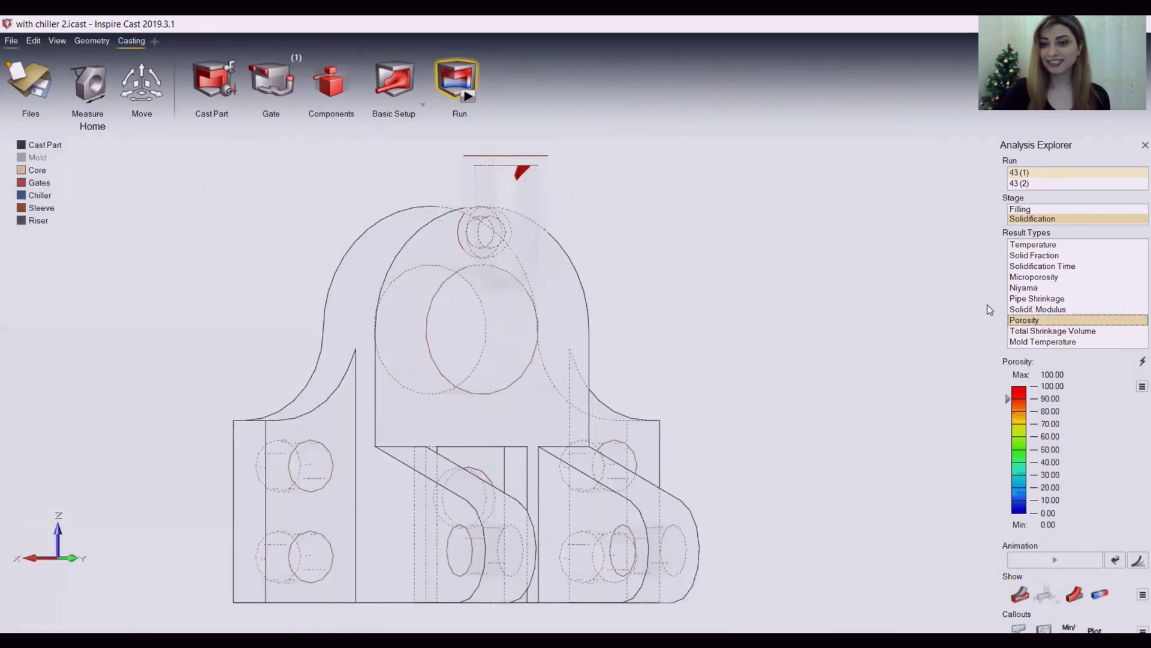
pyautogui.click(1050, 278)
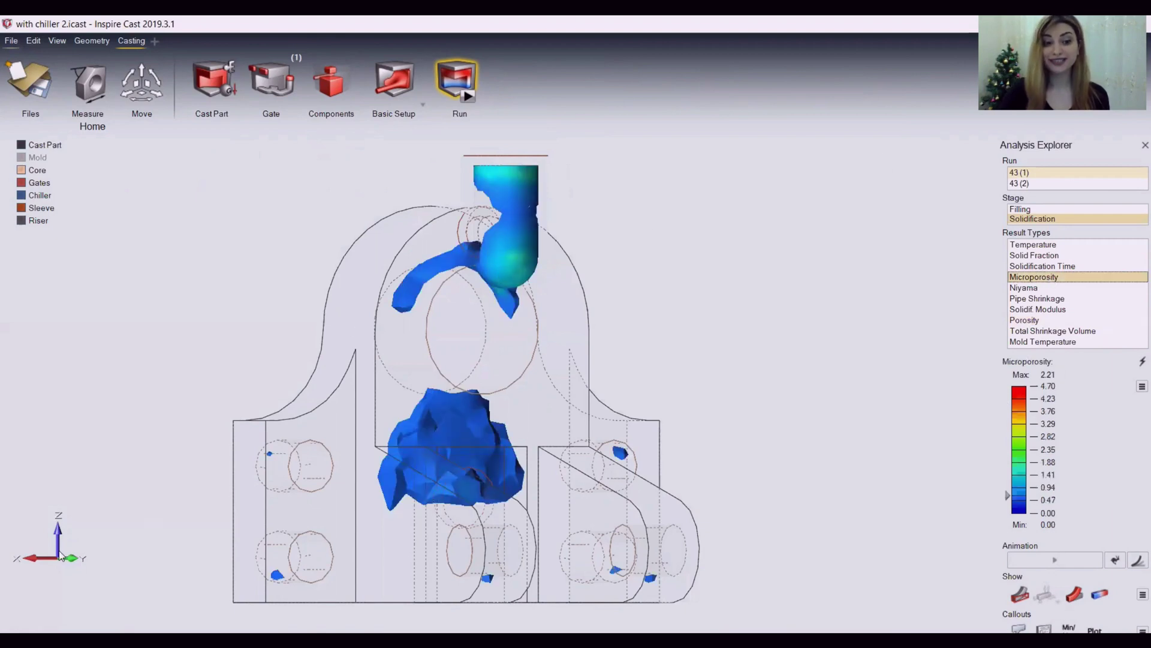
# - Turn the Microporosity result through back, side and front views, then list the gravity, high- and low-pressure processes
pyautogui.click(102, 561)
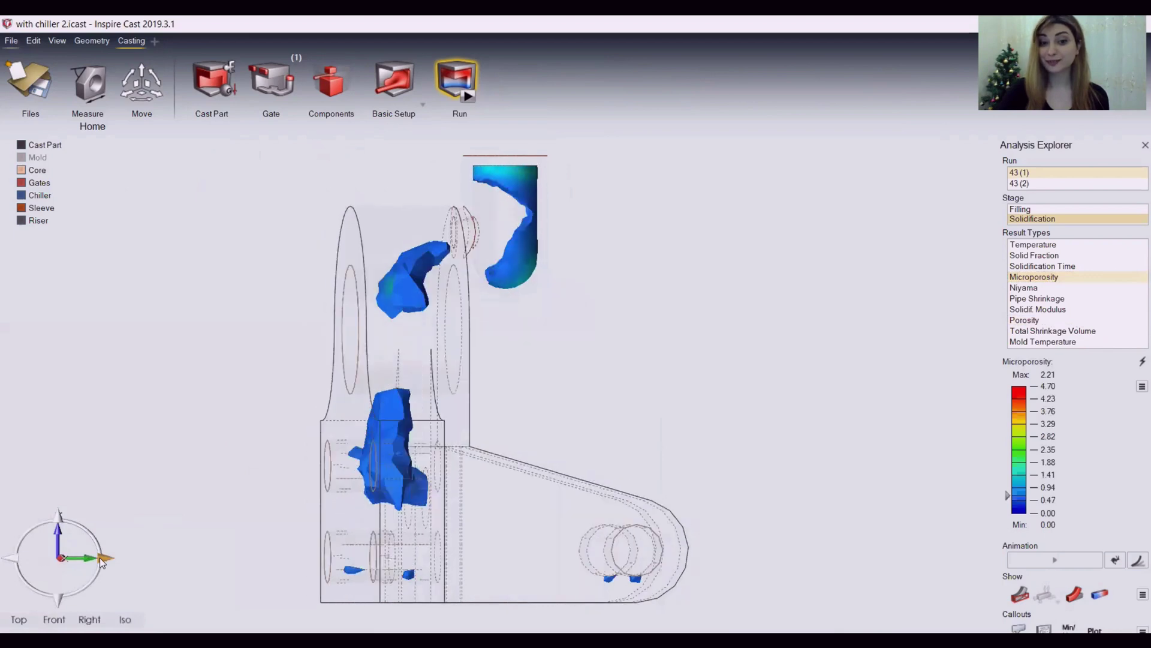
pyautogui.click(102, 561)
pyautogui.click(102, 561)
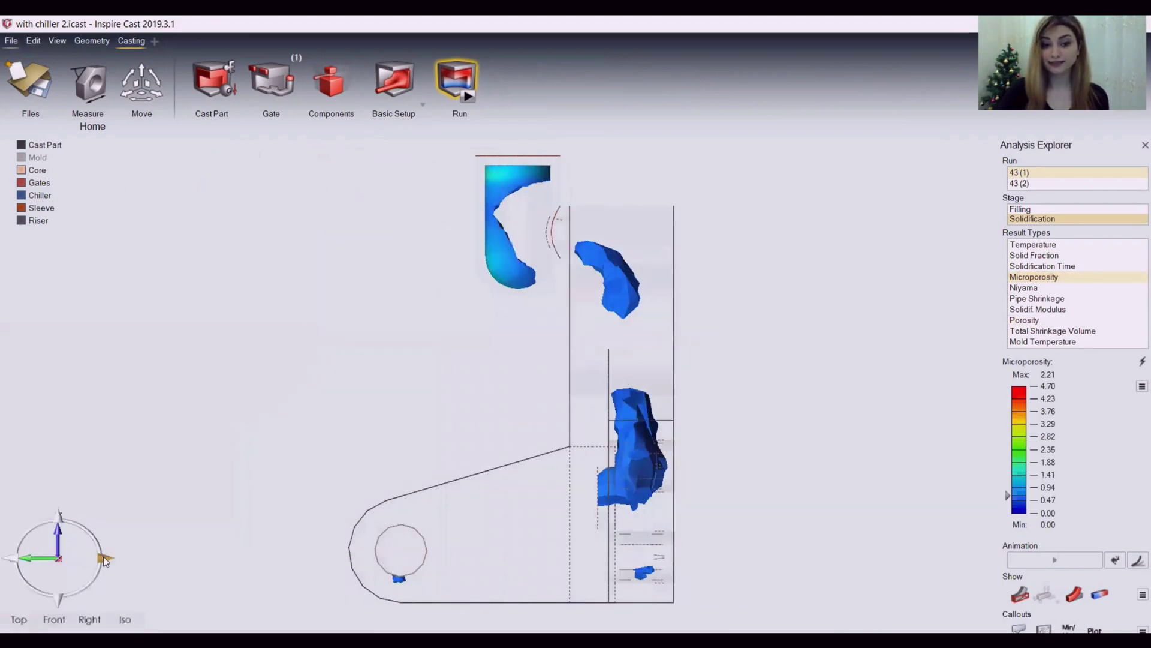
pyautogui.click(100, 559)
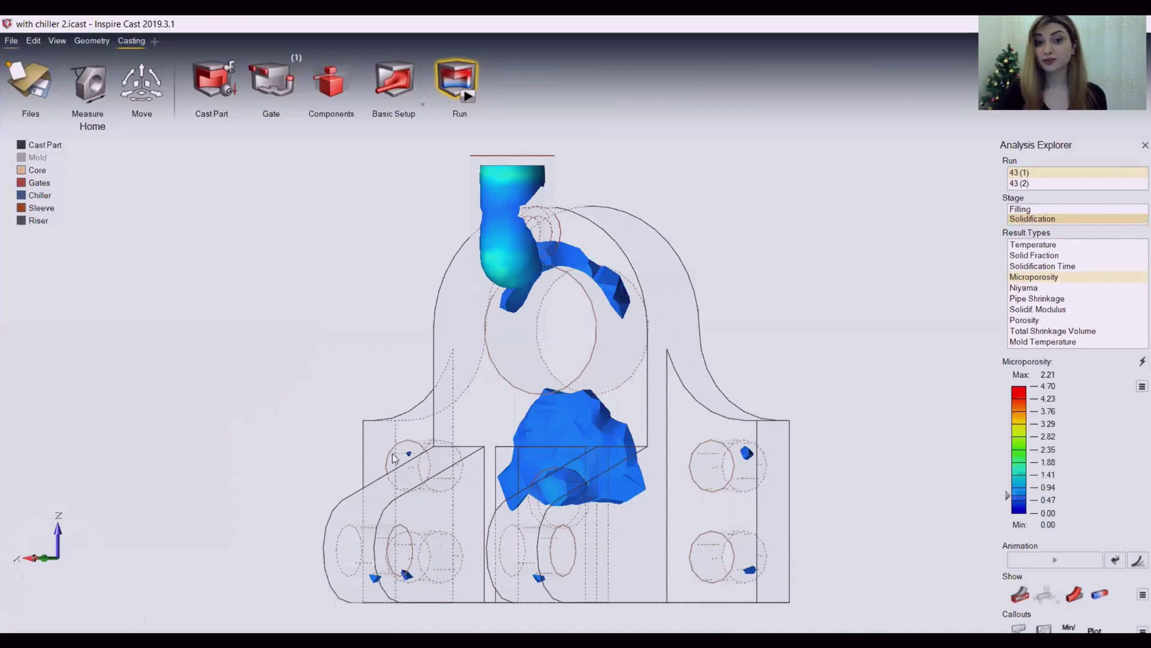
pyautogui.click(105, 559)
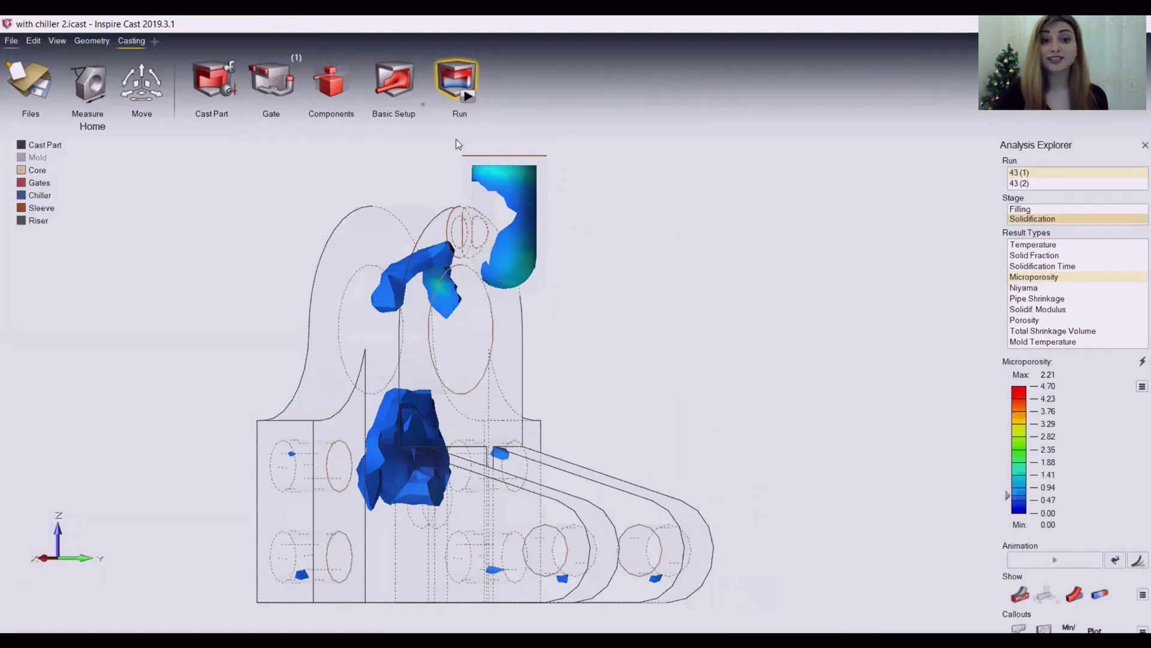
pyautogui.click(422, 104)
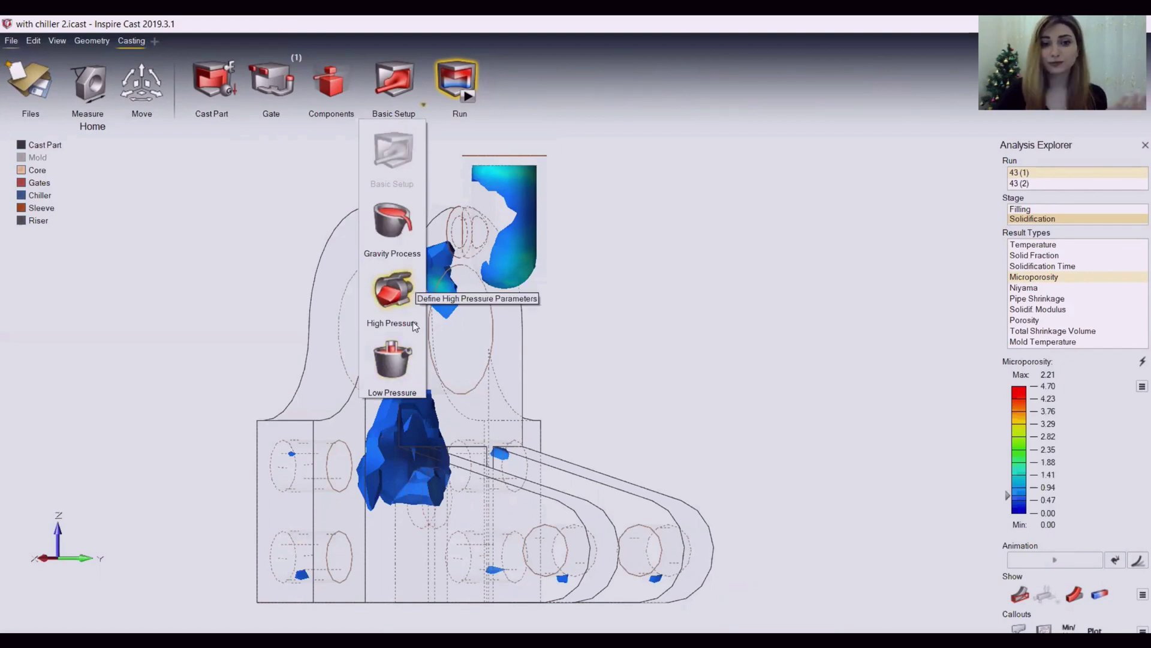
# - Close the porosity results and pass through Geometry back to the Casting tools showing cores, chiller, riser and sleeve
pyautogui.click(326, 98)
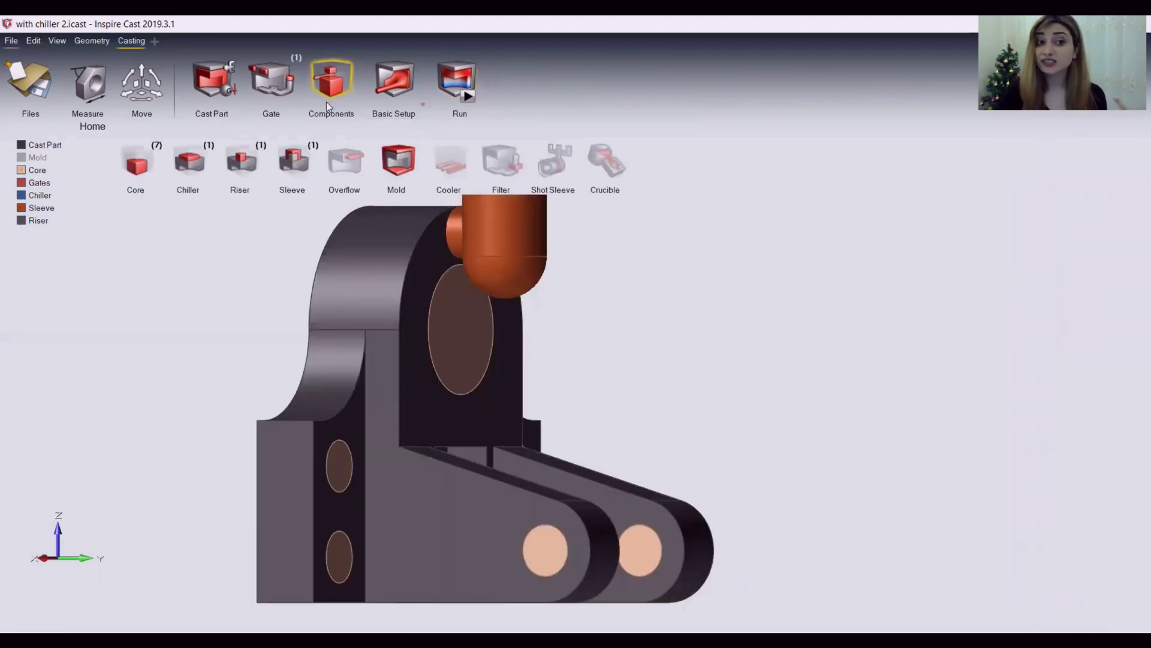
pyautogui.click(84, 43)
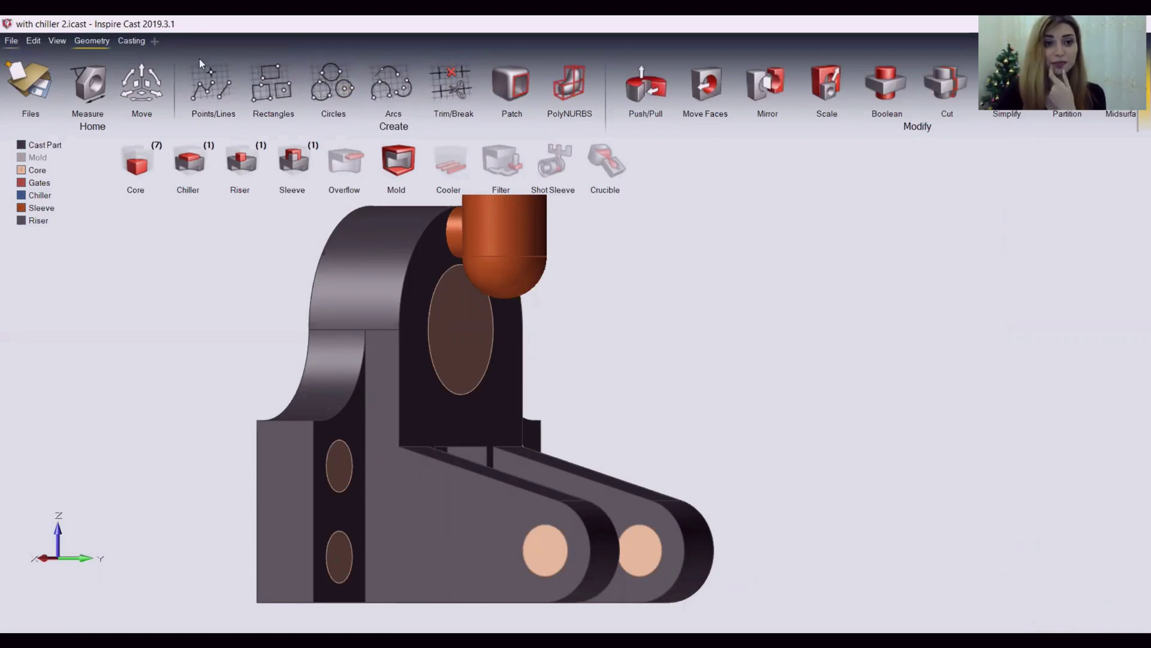
pyautogui.click(127, 43)
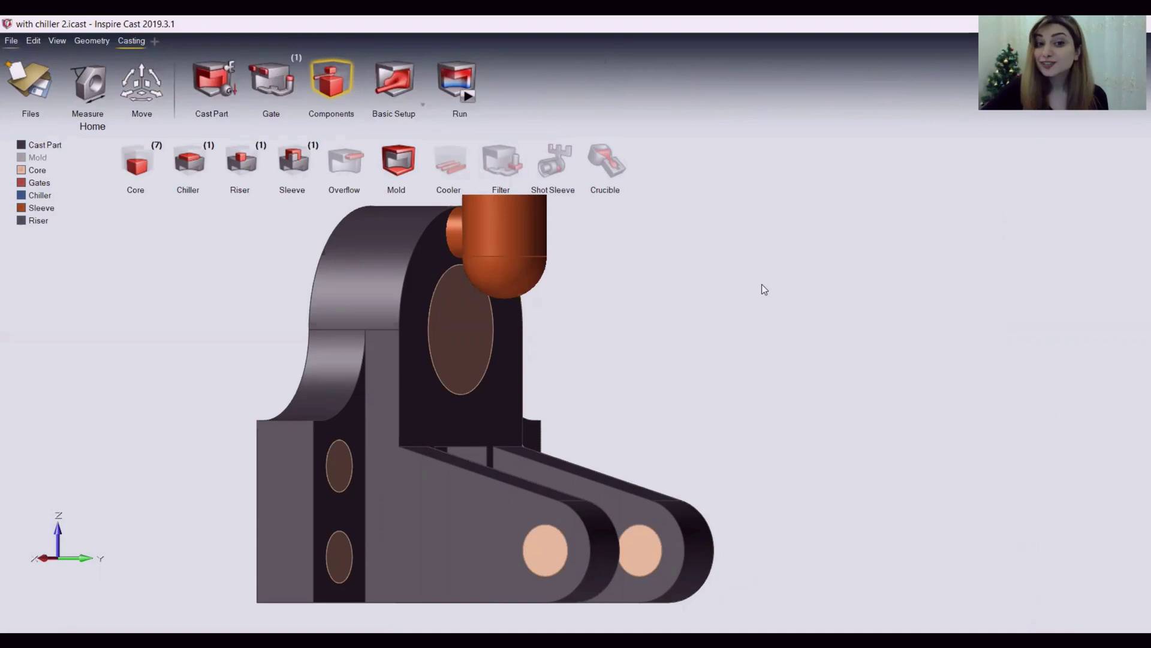
# - Review the Basic Setup process parameters (5 m/s initial velocity, 0.26 s filling time), then close them
pyautogui.click(362, 87)
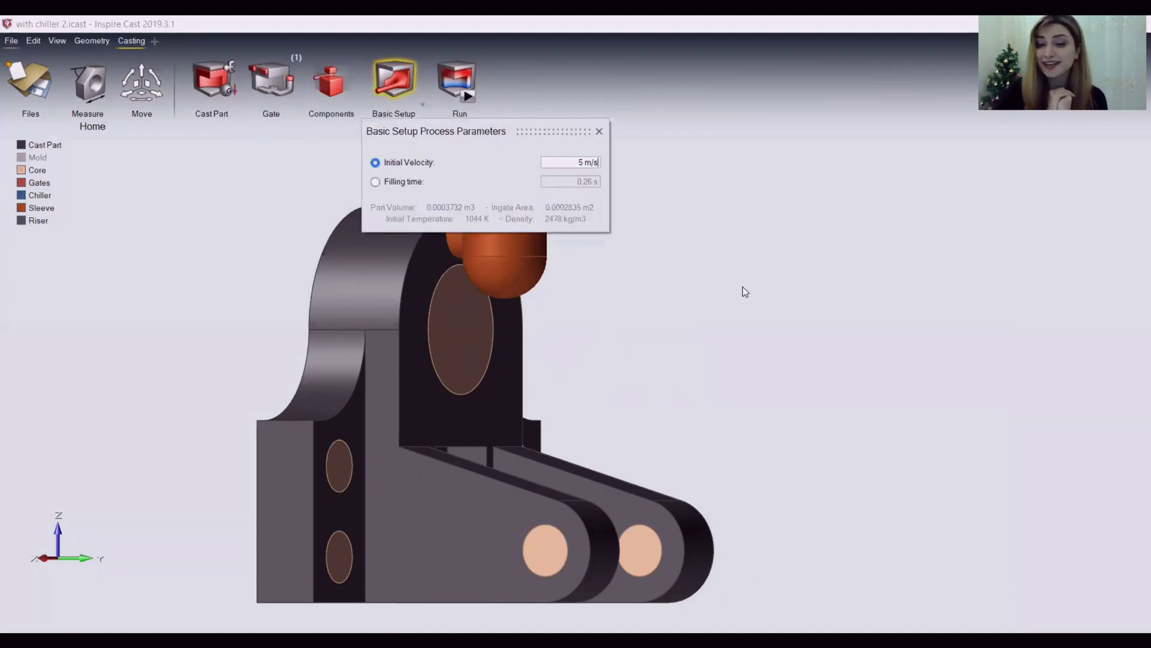
pyautogui.click(598, 129)
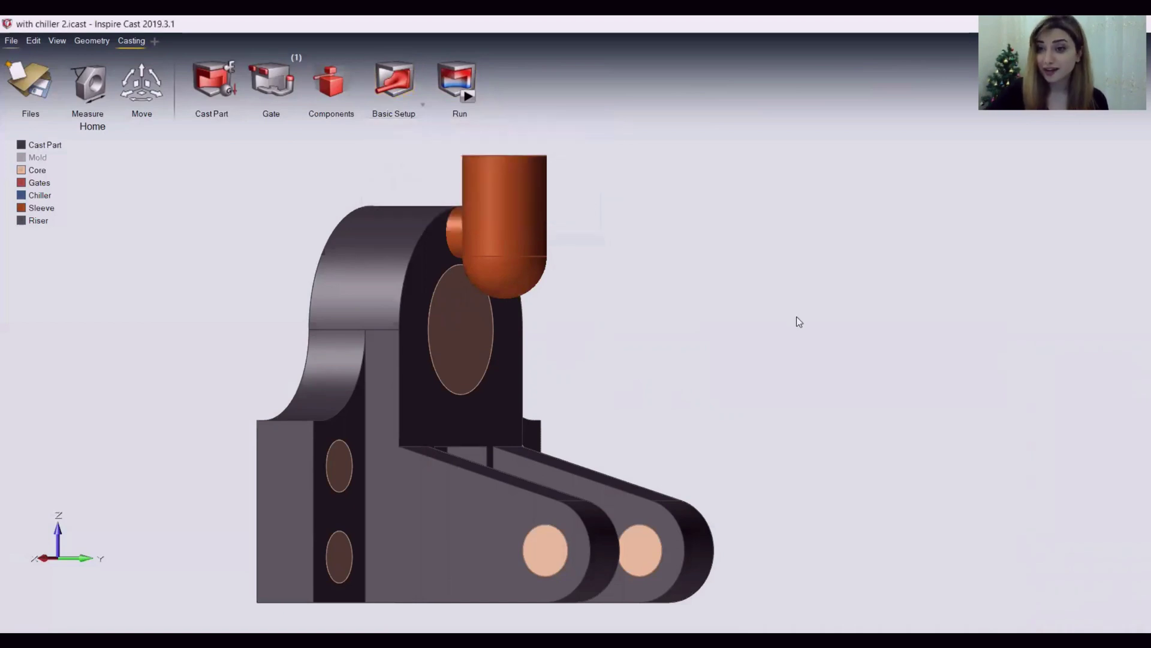